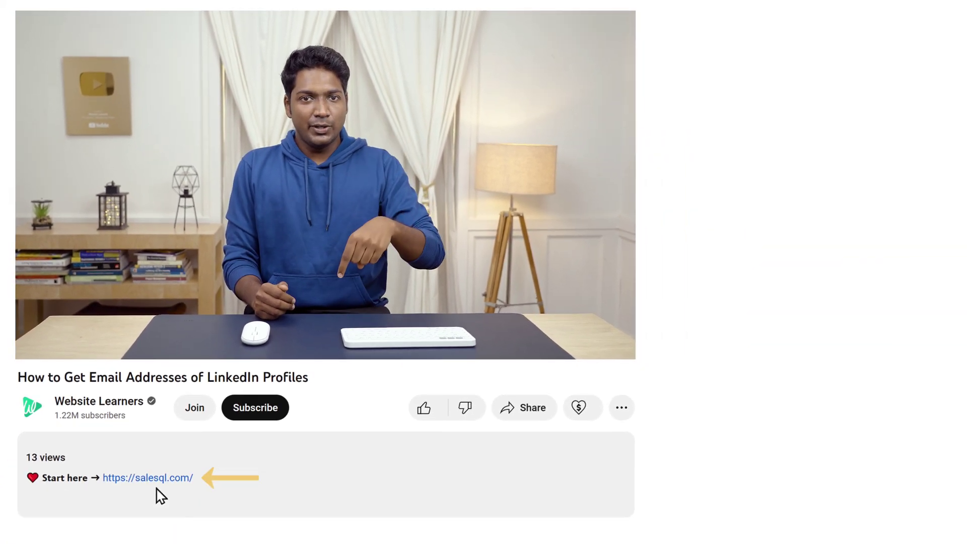
Sign up free on salesql.com with LinkedIn, allowing access to your email, name and photo
{"action": "left_click", "coordinate": [151, 479]}
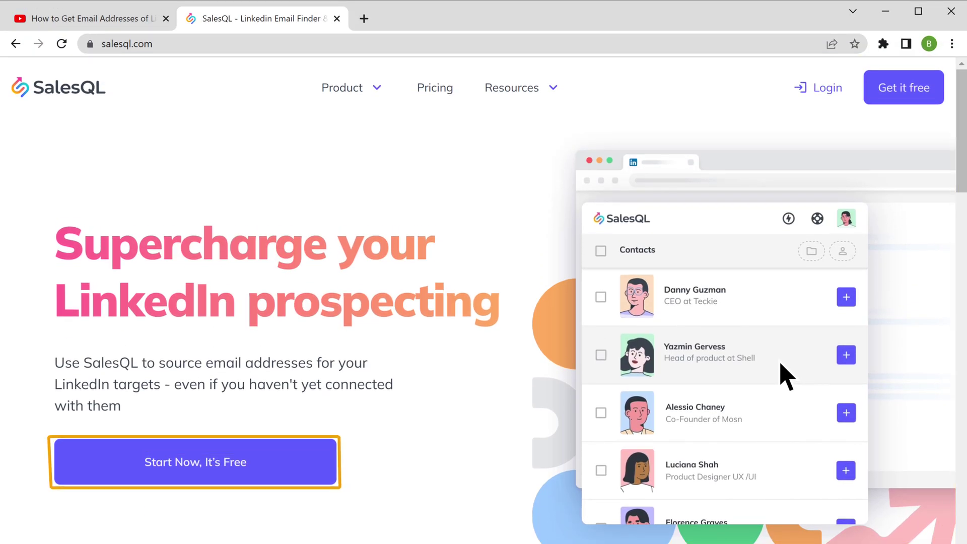
{"action": "left_click", "coordinate": [201, 475]}
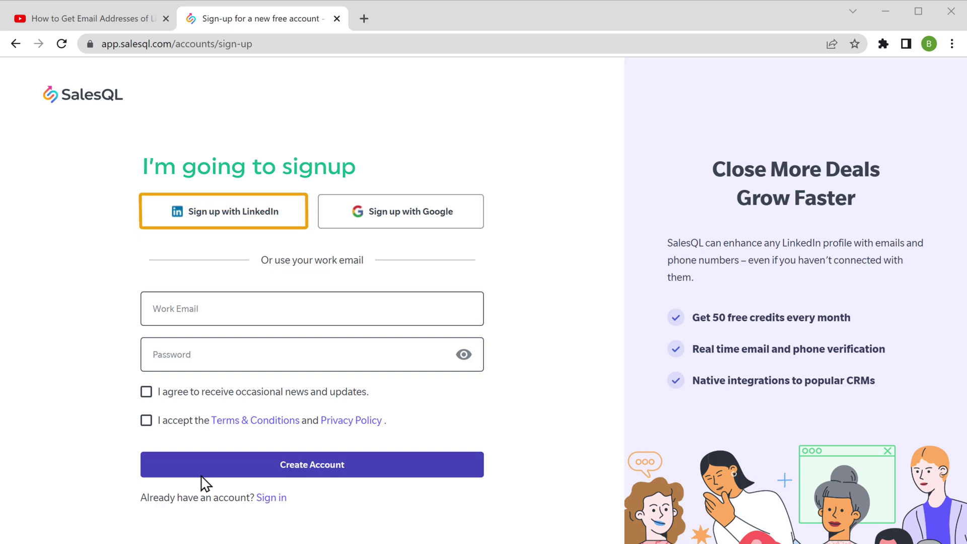
{"action": "left_click", "coordinate": [228, 220]}
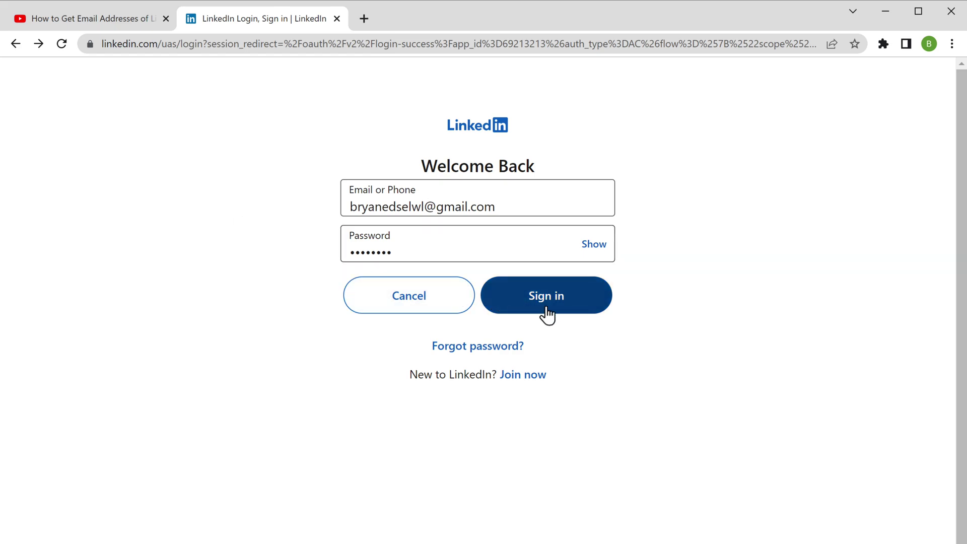
{"action": "left_click", "coordinate": [547, 306]}
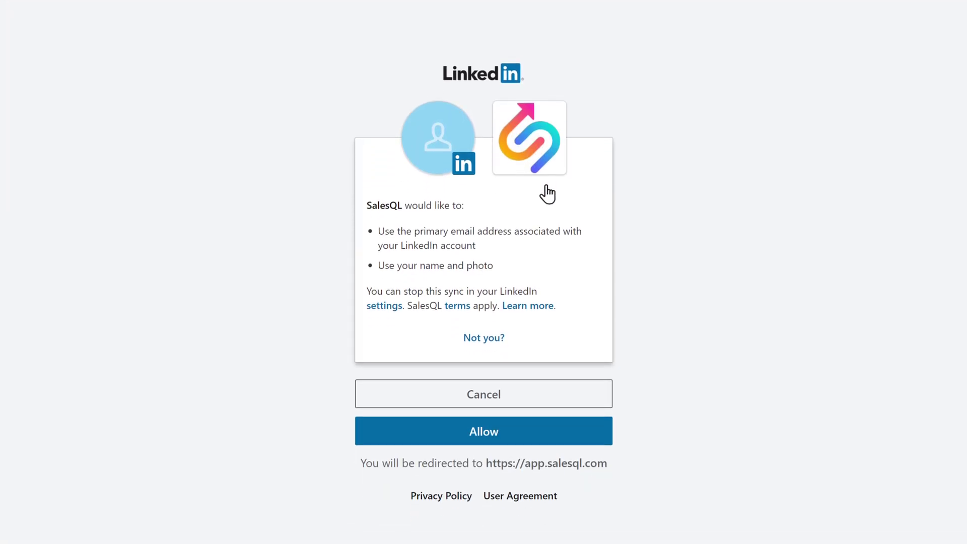
{"action": "left_click", "coordinate": [483, 428]}
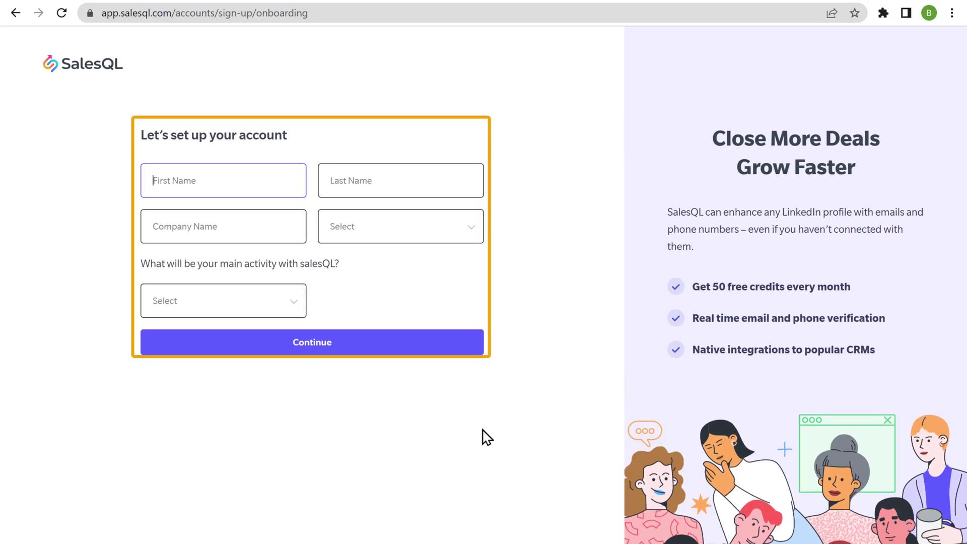
Fill in your name, company Sky tech, 2-10 employees and Sales activity, then continue
{"action": "type", "text": "Bryan"}
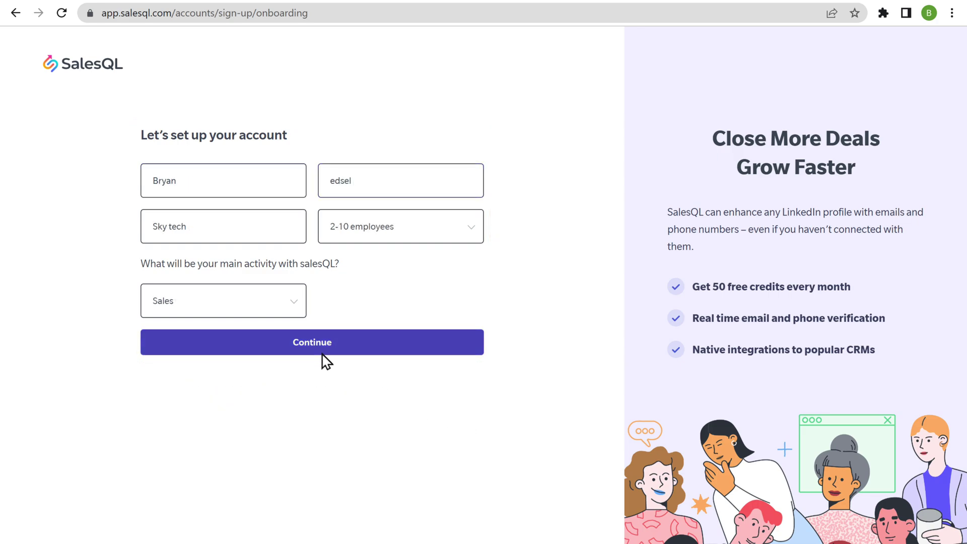
{"action": "left_click", "coordinate": [312, 347]}
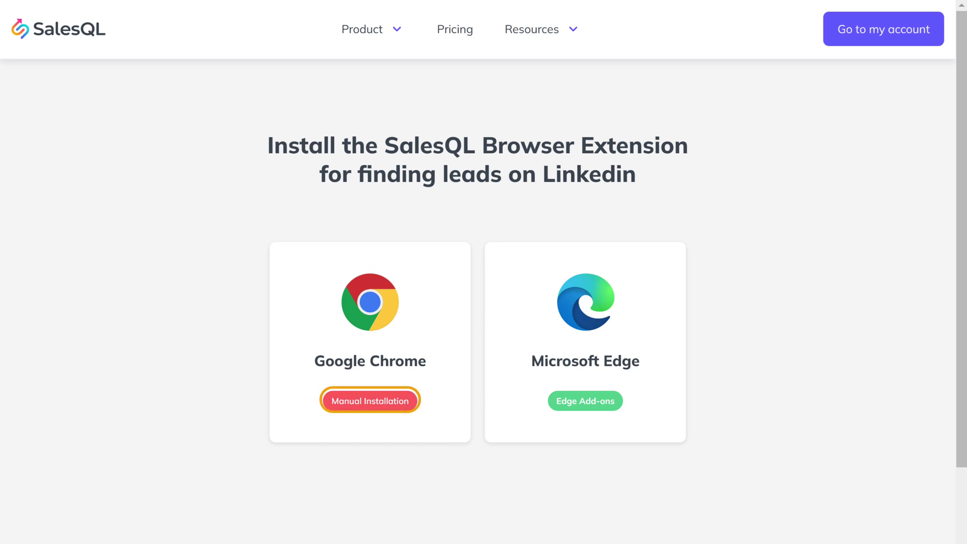
Download the SalesQL Chrome extension zip (v4.7.9) and show it in the Downloads folder
{"action": "left_click", "coordinate": [368, 412]}
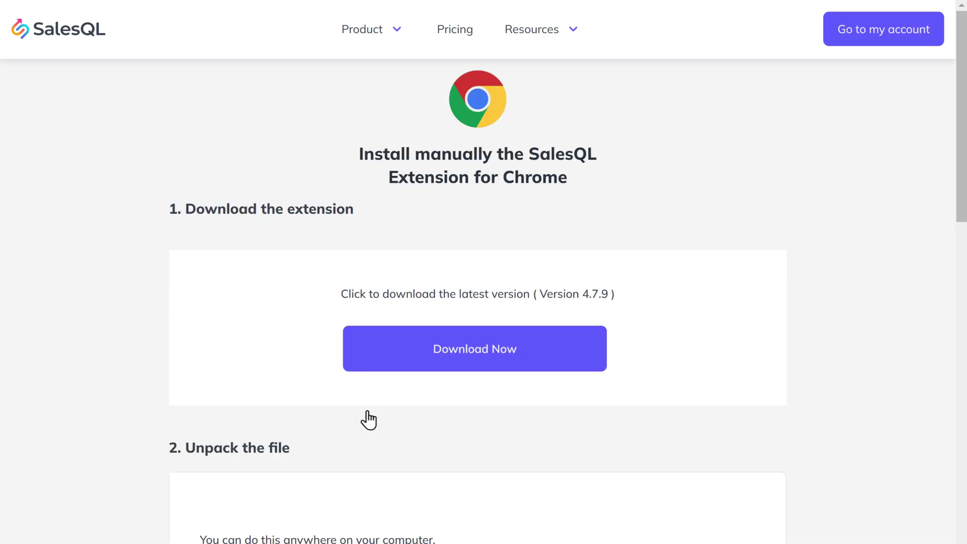
{"action": "left_click", "coordinate": [477, 367]}
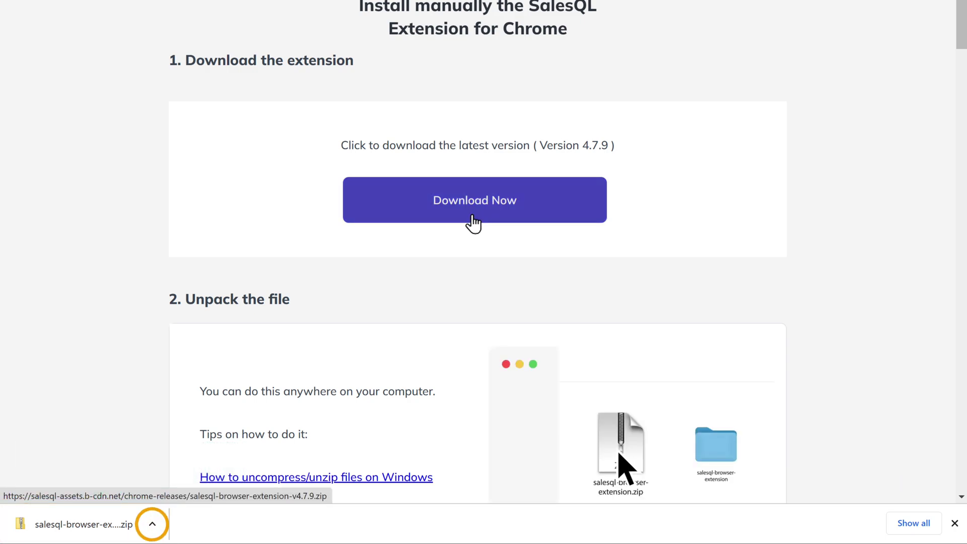
{"action": "left_click", "coordinate": [152, 524]}
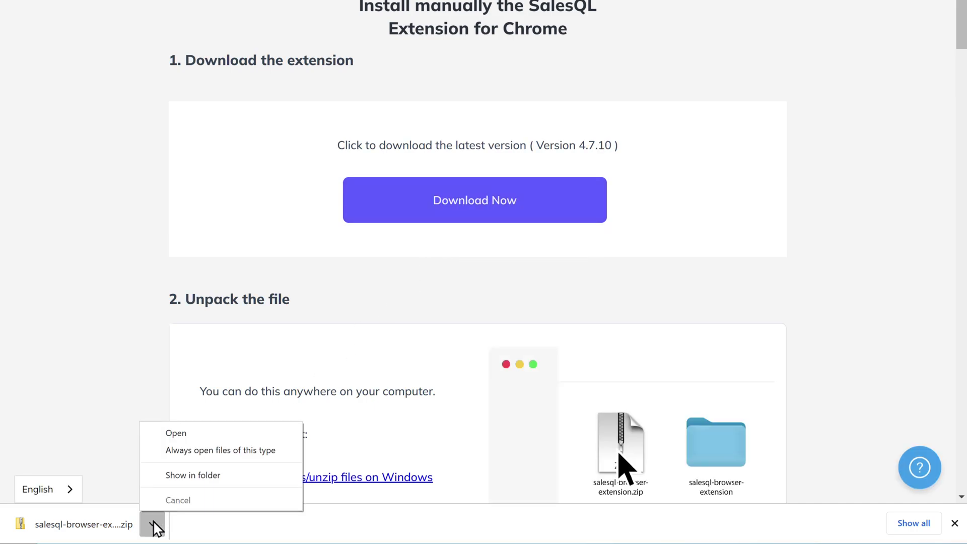
{"action": "left_click", "coordinate": [212, 479]}
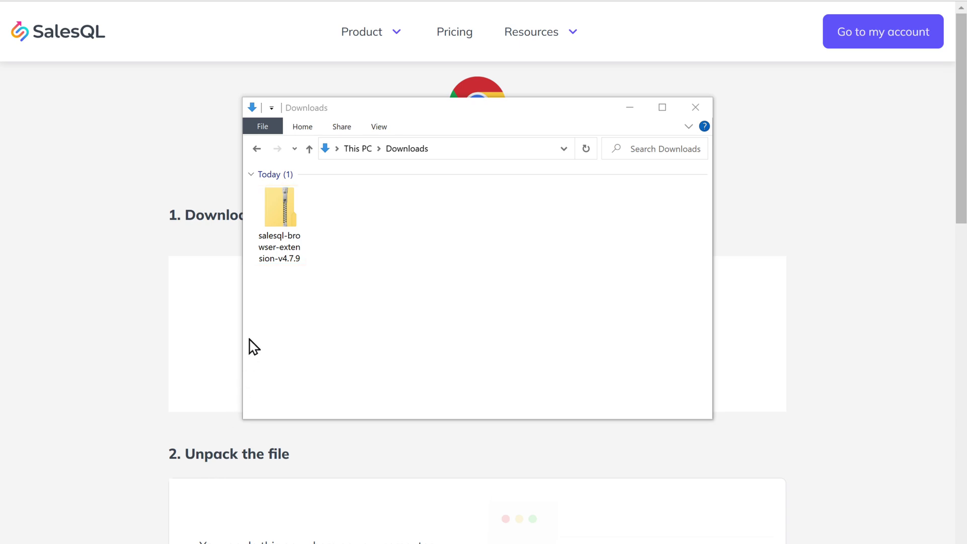
Extract the salesql-browser-extension-v4.7.9 zip into its proposed same-named folder
{"action": "right_click", "coordinate": [278, 224]}
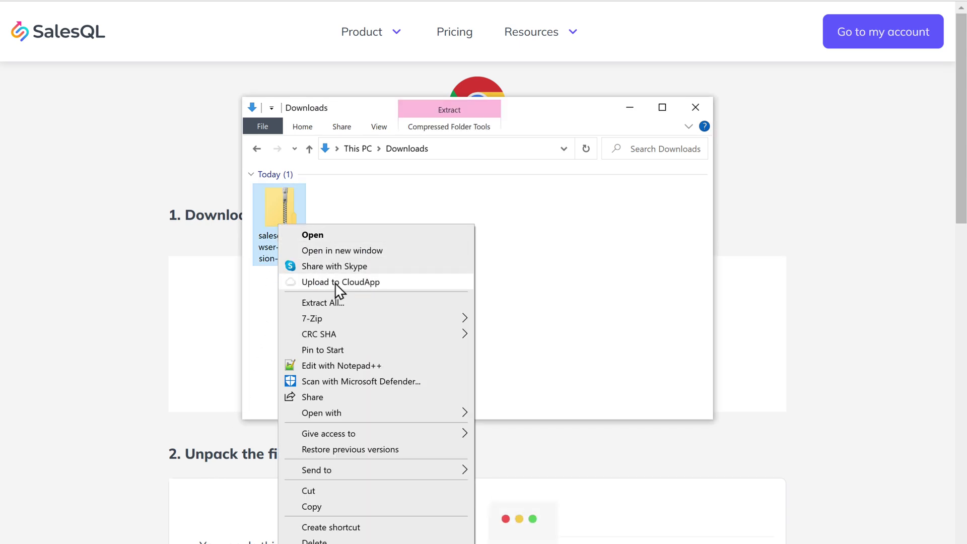
{"action": "left_click", "coordinate": [355, 302]}
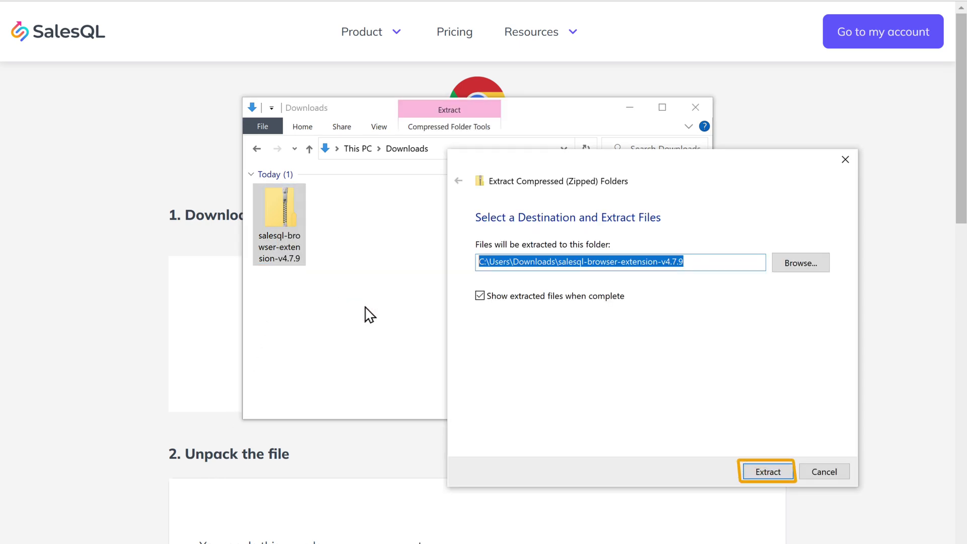
{"action": "left_click", "coordinate": [769, 476]}
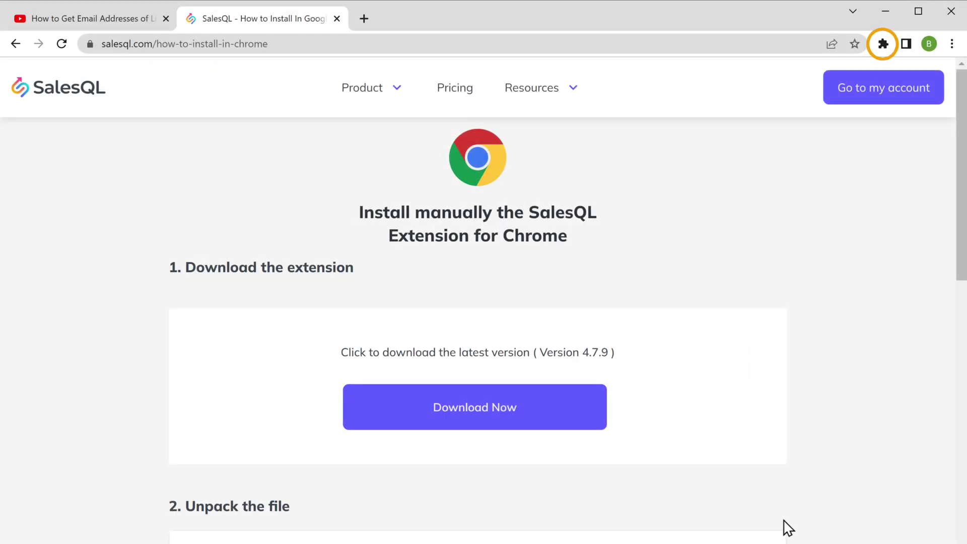
Enable Chrome developer mode and load the unpacked salesql-browser-extension-v4.7.9 folder
{"action": "left_click", "coordinate": [885, 46]}
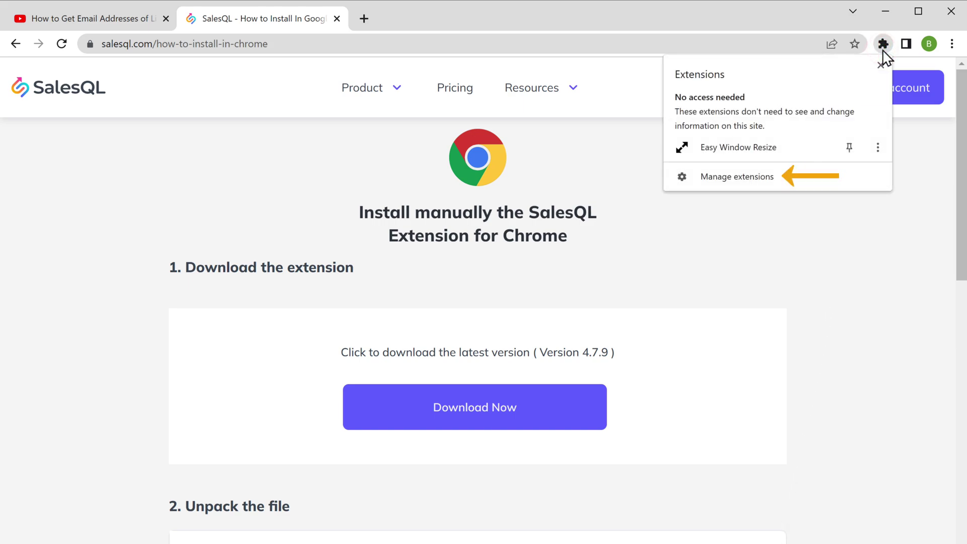
{"action": "left_click", "coordinate": [791, 178]}
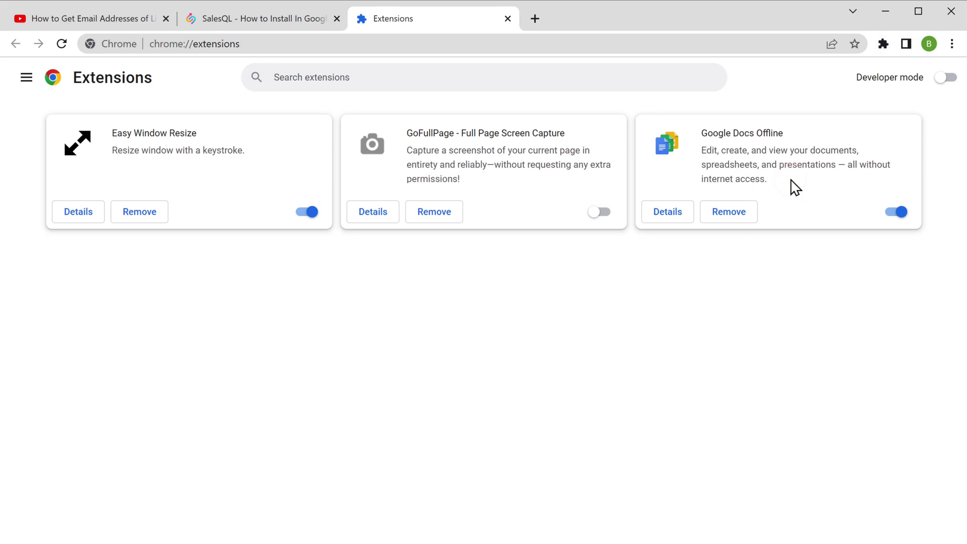
{"action": "left_click", "coordinate": [948, 78]}
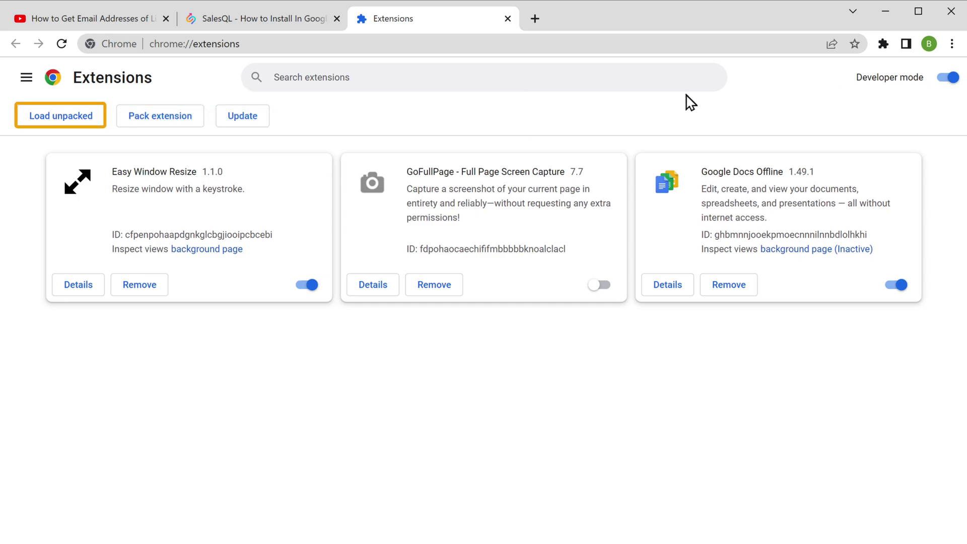
{"action": "left_click", "coordinate": [61, 122]}
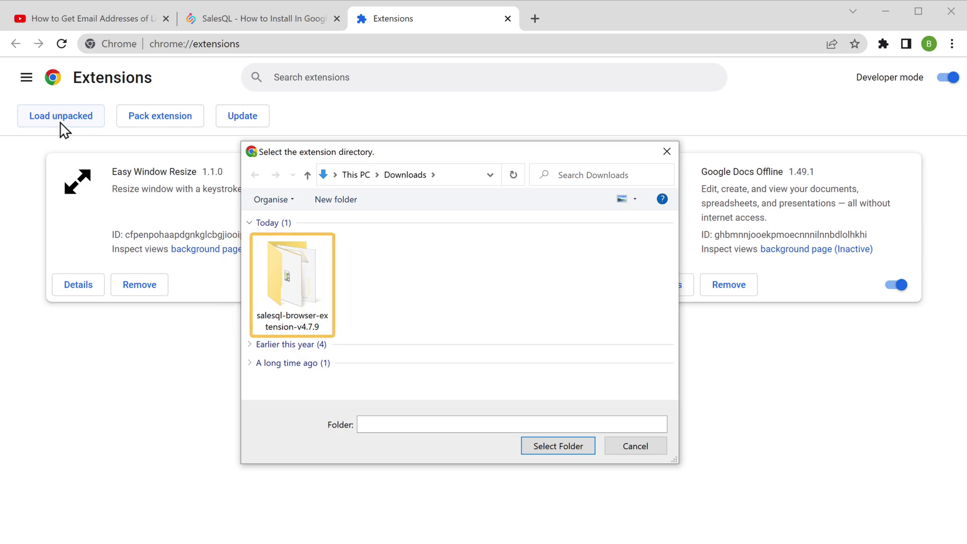
{"action": "left_click", "coordinate": [297, 280]}
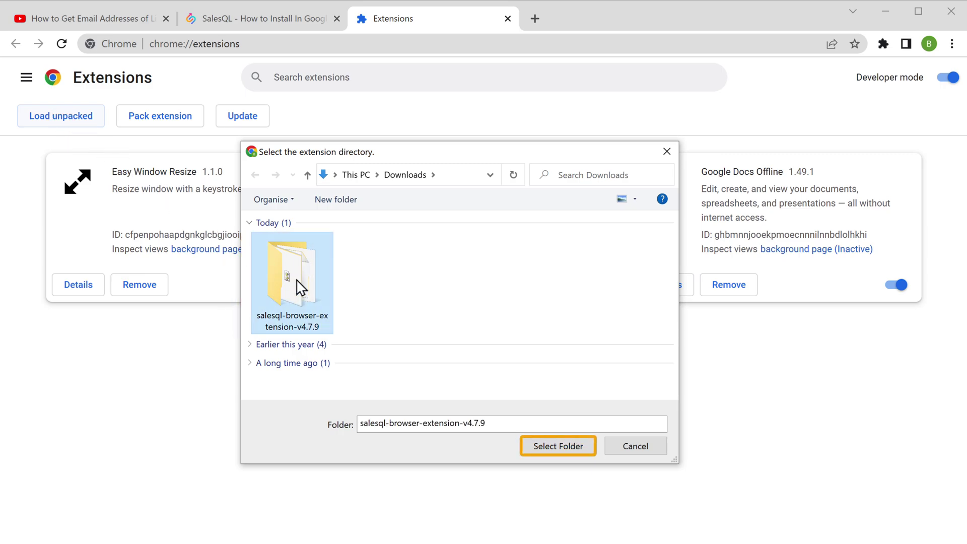
{"action": "left_click", "coordinate": [560, 451]}
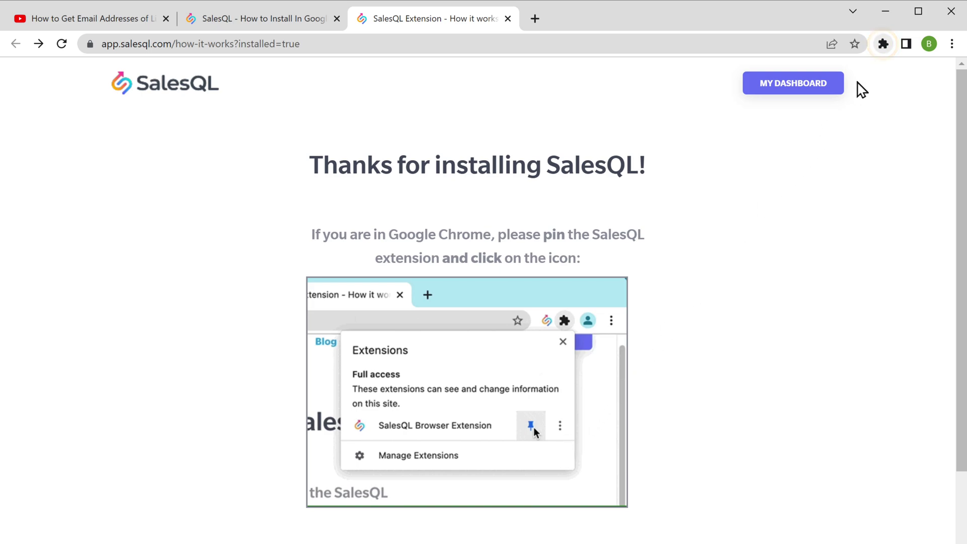
Pin SalesQL Browser Extension to the toolbar and go to the empty My First Folder dashboard
{"action": "left_click", "coordinate": [883, 46]}
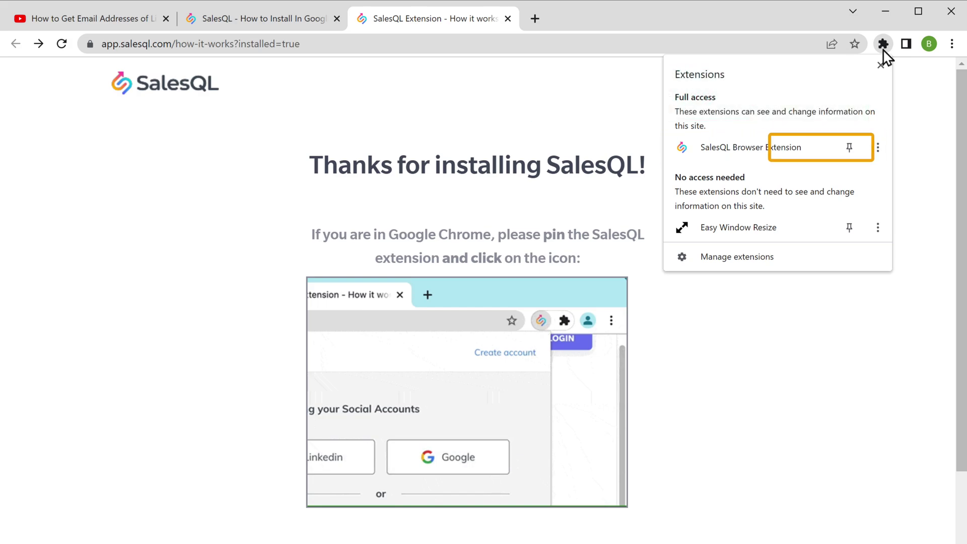
{"action": "left_click", "coordinate": [850, 151]}
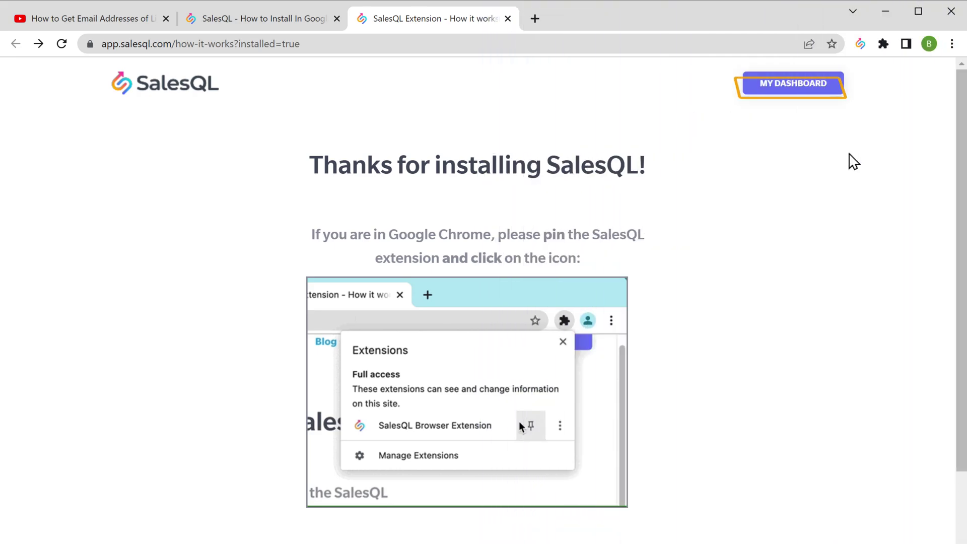
{"action": "left_click", "coordinate": [796, 90]}
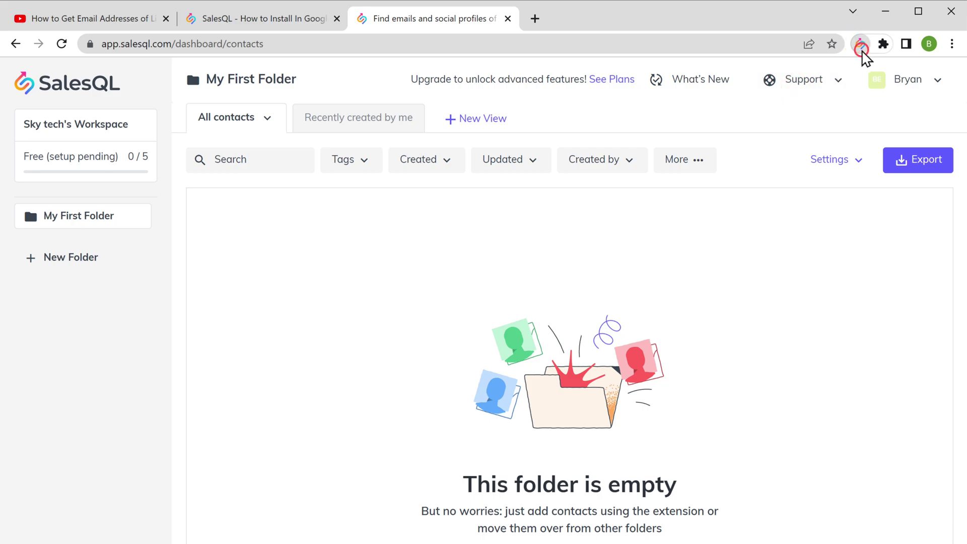
Open LinkedIn from the SalesQL panel and connect the LinkedIn account to SalesQL
{"action": "left_click", "coordinate": [861, 48]}
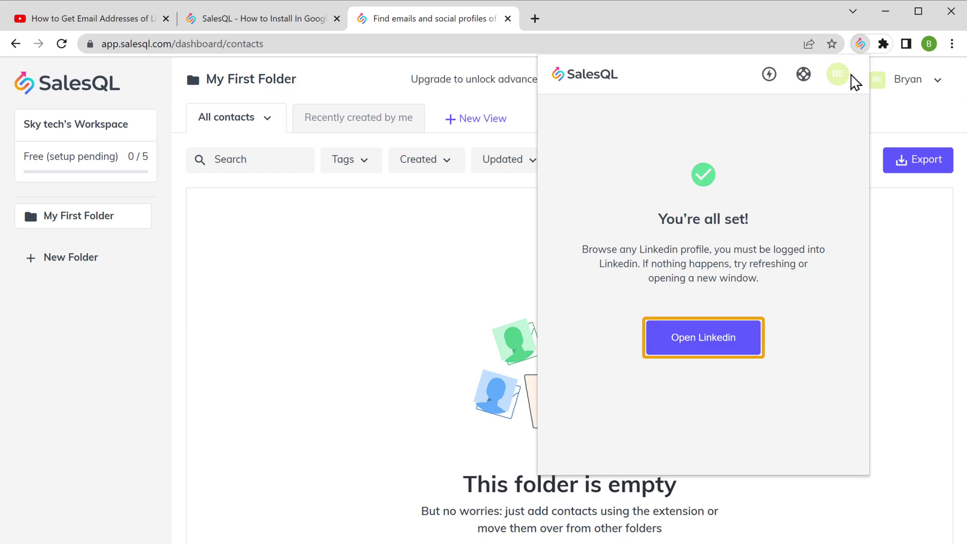
{"action": "left_click", "coordinate": [710, 348]}
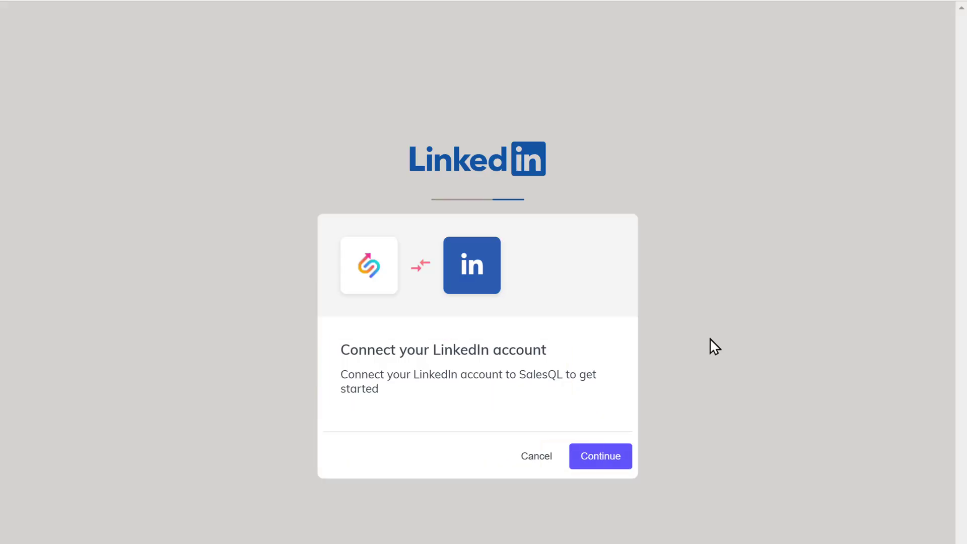
{"action": "left_click", "coordinate": [603, 465]}
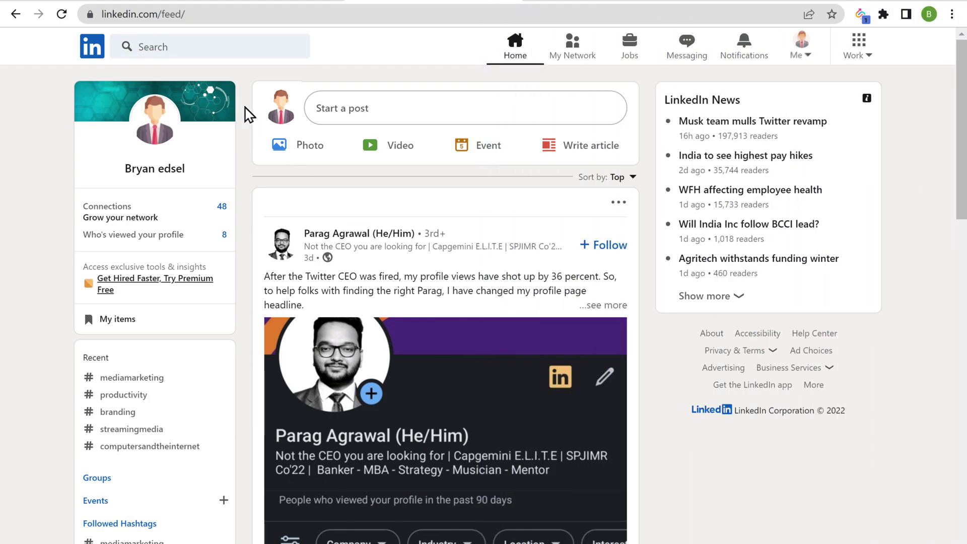
Search LinkedIn for the target person's name and open their profile from the results
{"action": "left_click", "coordinate": [180, 47]}
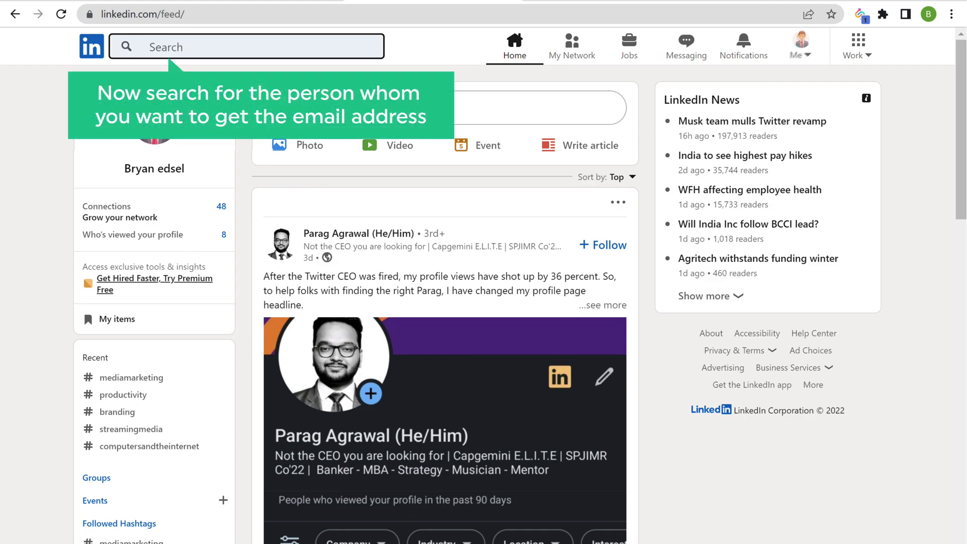
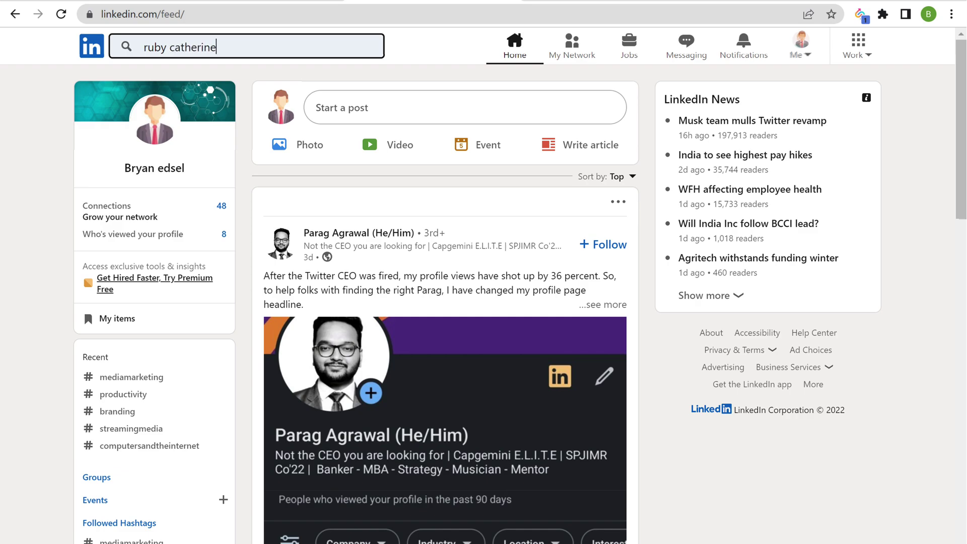
{"action": "key", "text": "Return"}
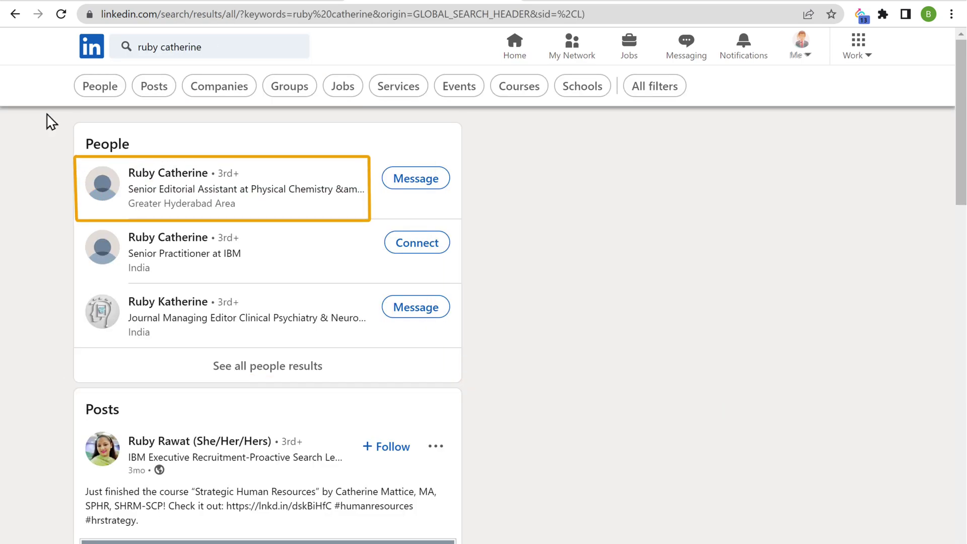
{"action": "left_click", "coordinate": [191, 180]}
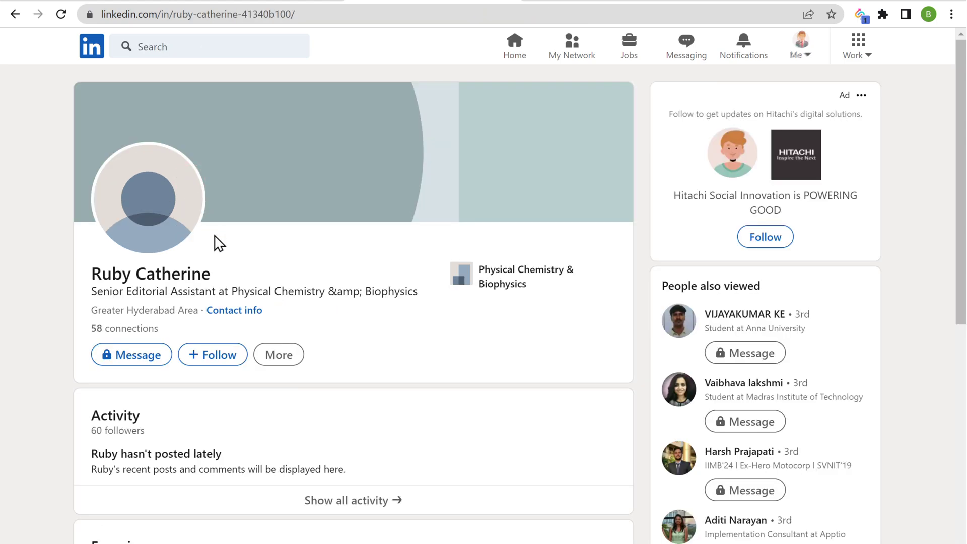
{"action": "left_click", "coordinate": [243, 314]}
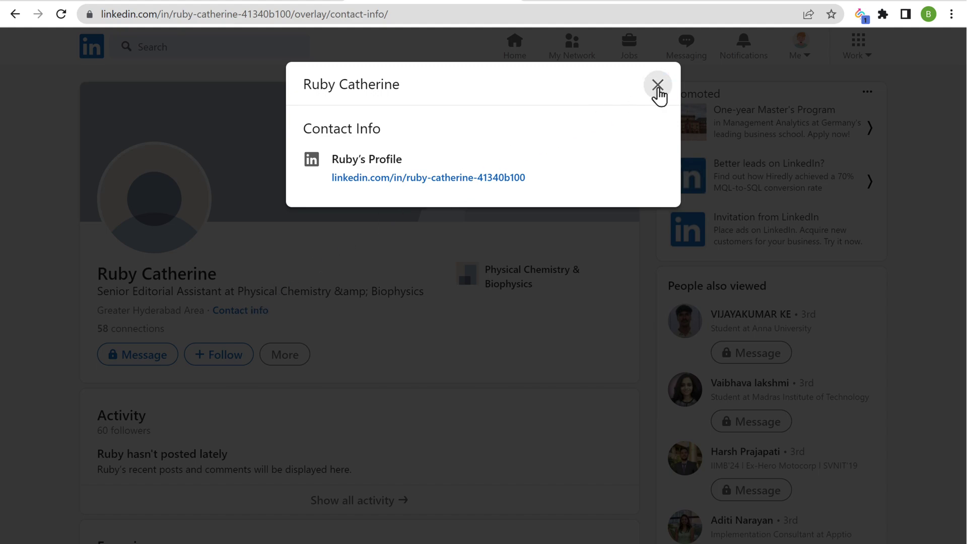
{"action": "left_click", "coordinate": [658, 86]}
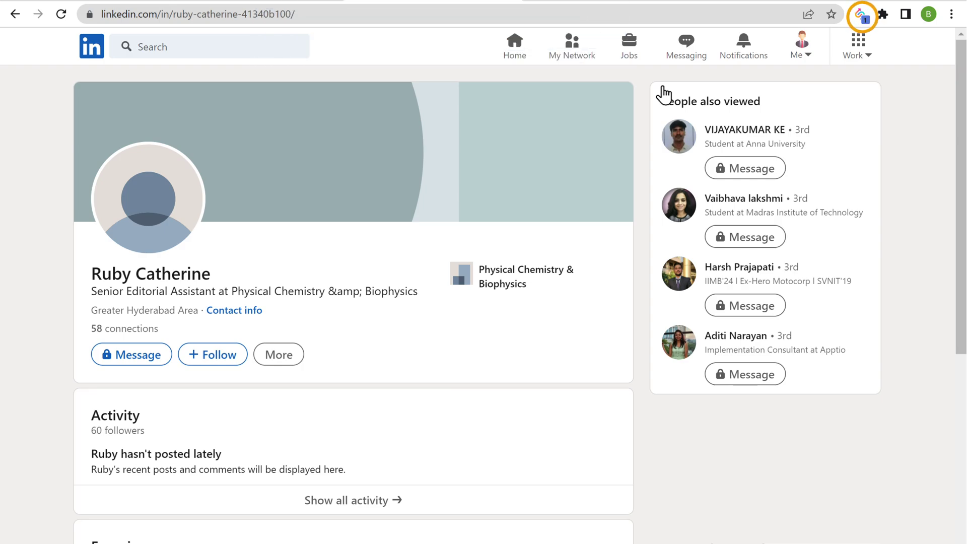
Use the SalesQL extension's + button to reveal this person's email and phone number
{"action": "left_click", "coordinate": [861, 19]}
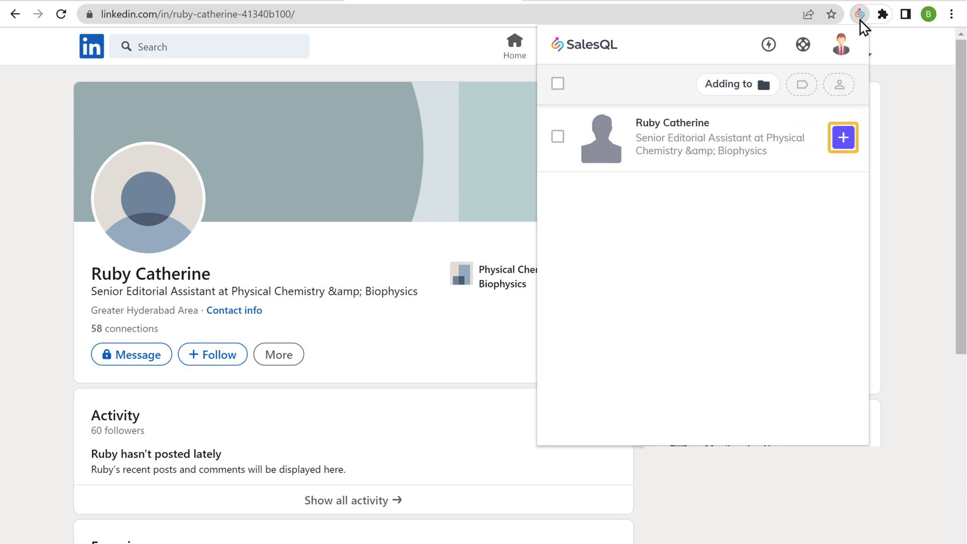
{"action": "left_click", "coordinate": [846, 147]}
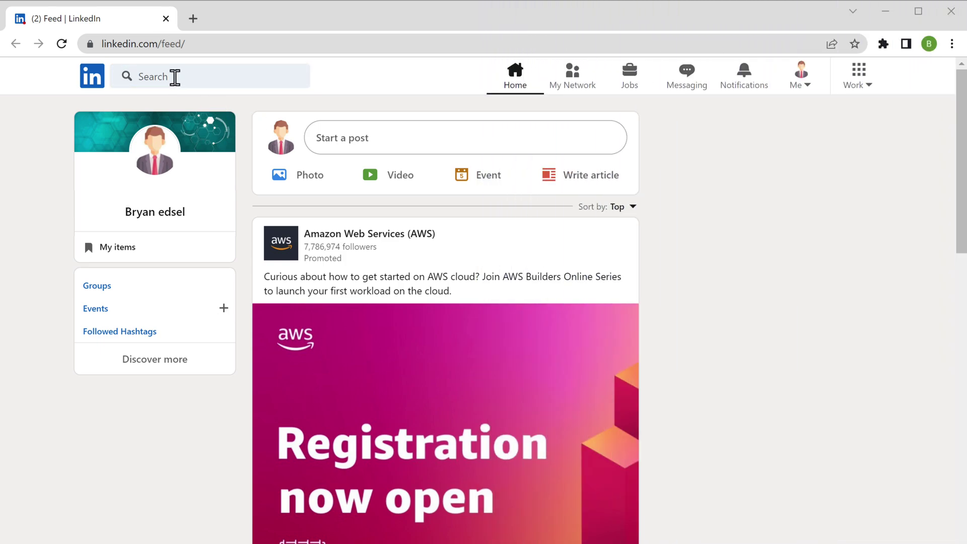
Run a LinkedIn search for 'entrepreneurs'
{"action": "left_click", "coordinate": [172, 78]}
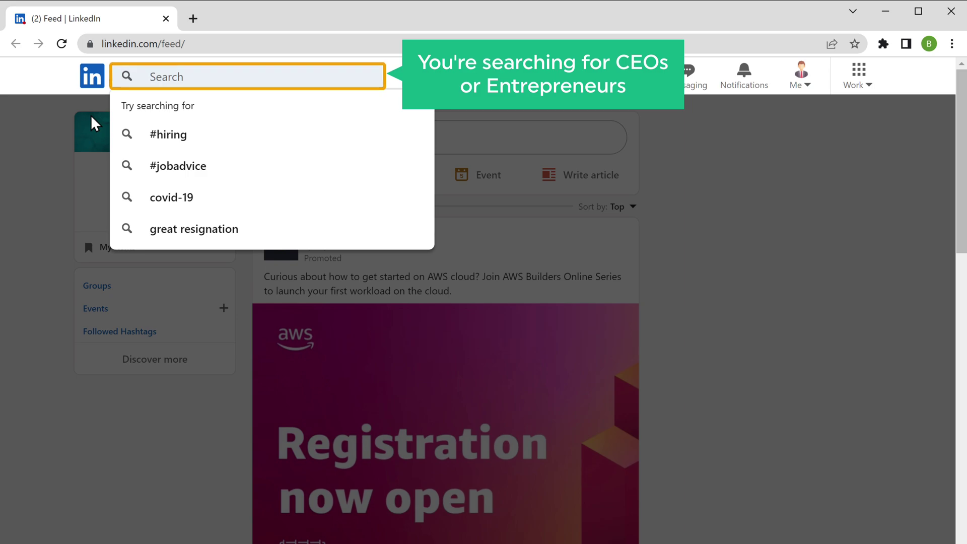
{"action": "type", "text": "ent"}
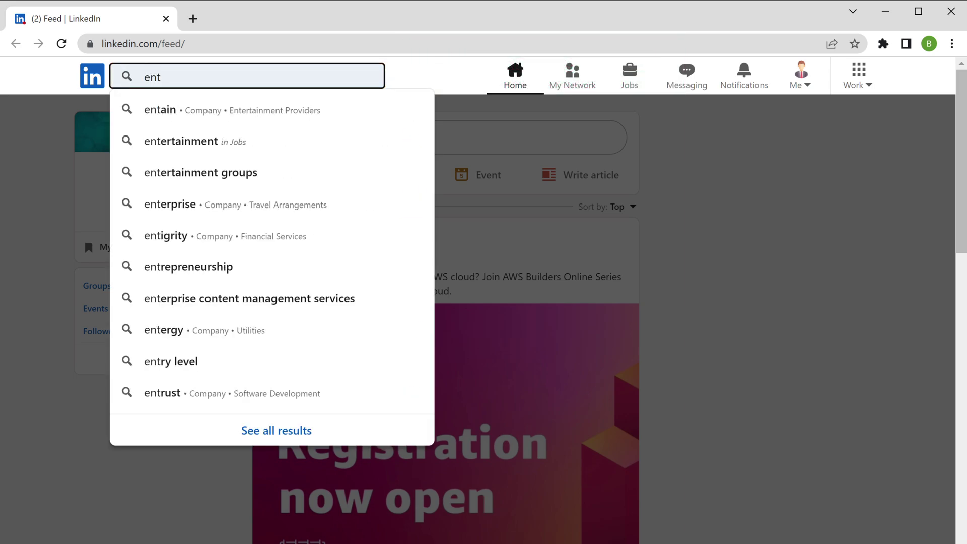
{"action": "type", "text": "repreneurs"}
{"action": "key", "text": "Return"}
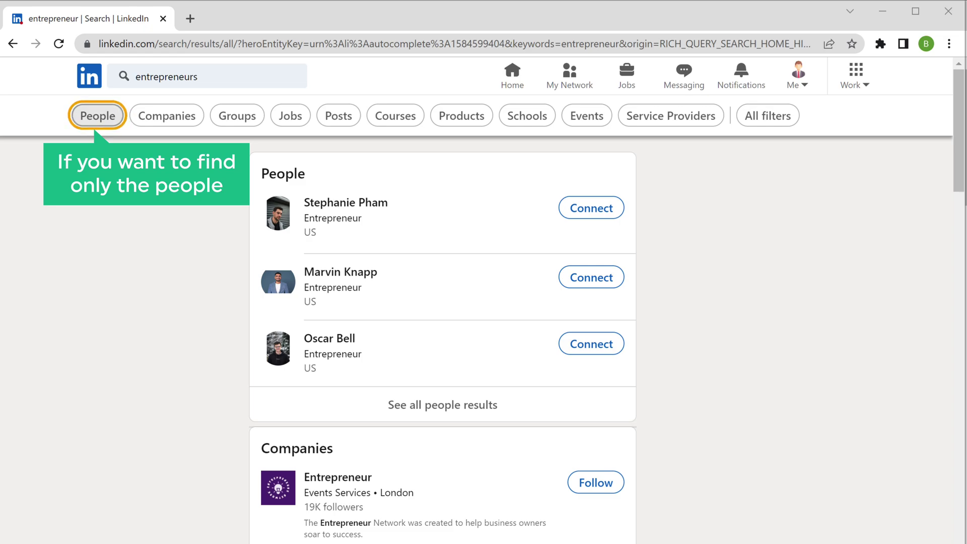
Filter the entrepreneur search to People located in United States with English profiles
{"action": "left_click", "coordinate": [97, 124]}
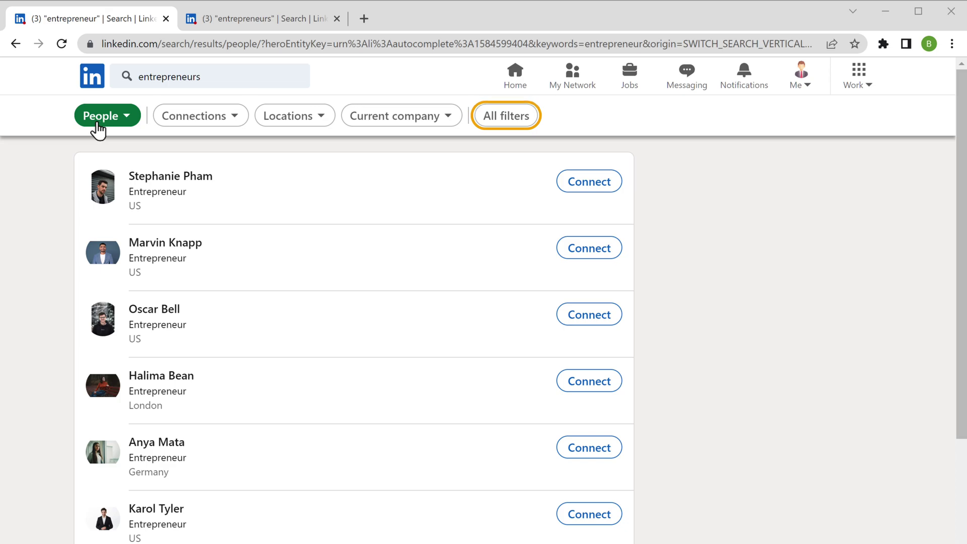
{"action": "left_click", "coordinate": [506, 121]}
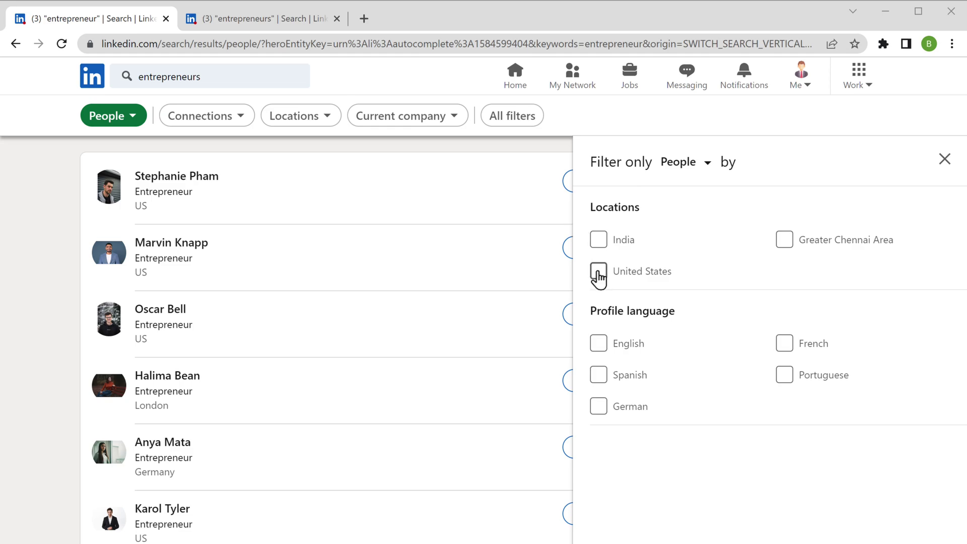
{"action": "left_click", "coordinate": [598, 272]}
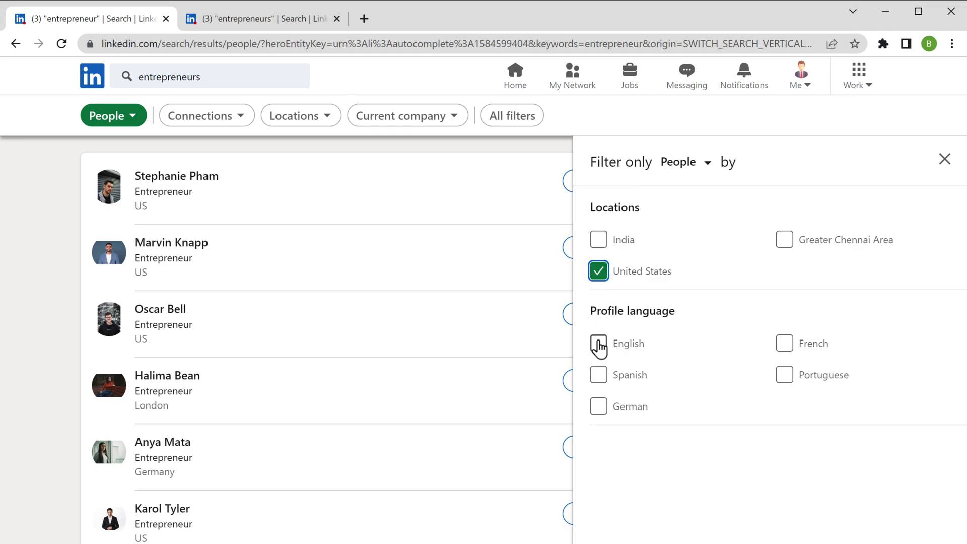
{"action": "left_click", "coordinate": [599, 344]}
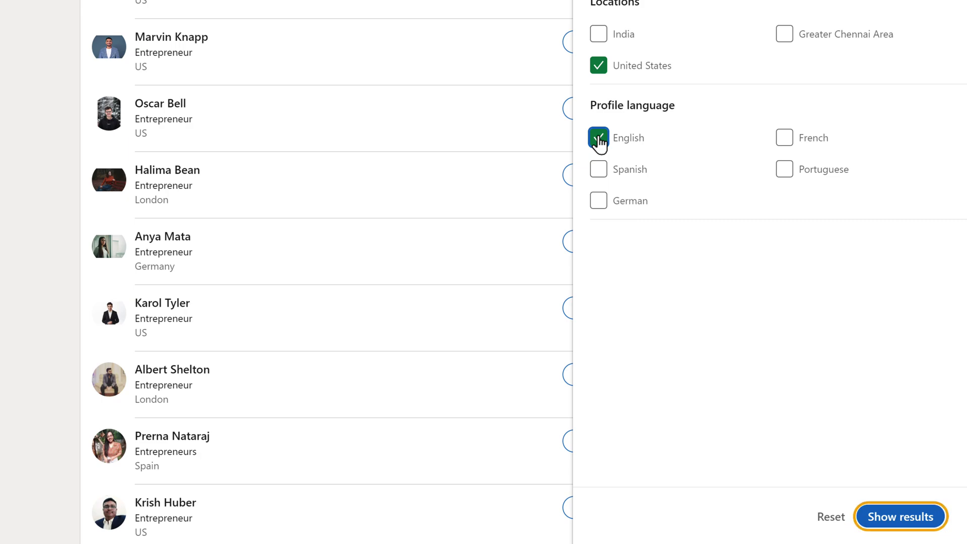
{"action": "left_click", "coordinate": [900, 517]}
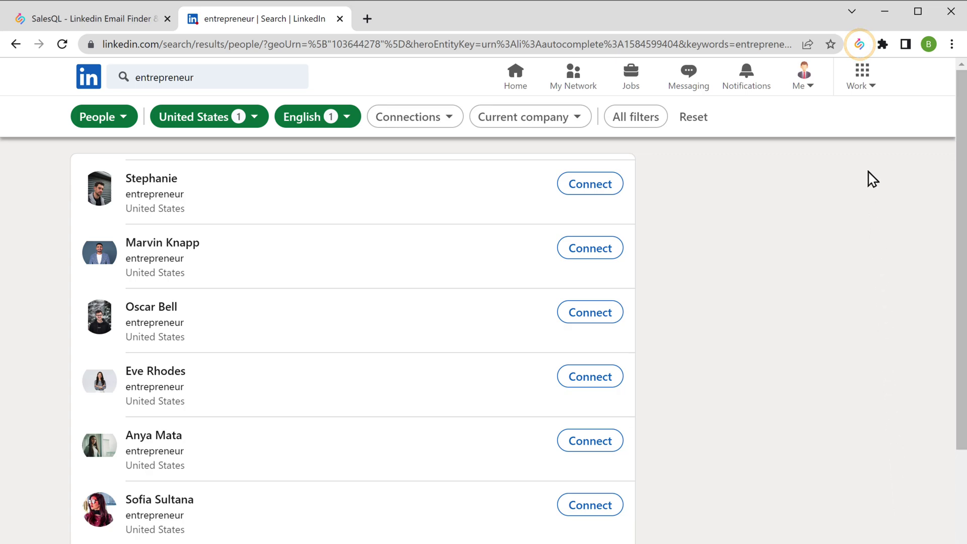
Open SalesQL on the filtered results and show its folder choices
{"action": "left_click", "coordinate": [859, 46]}
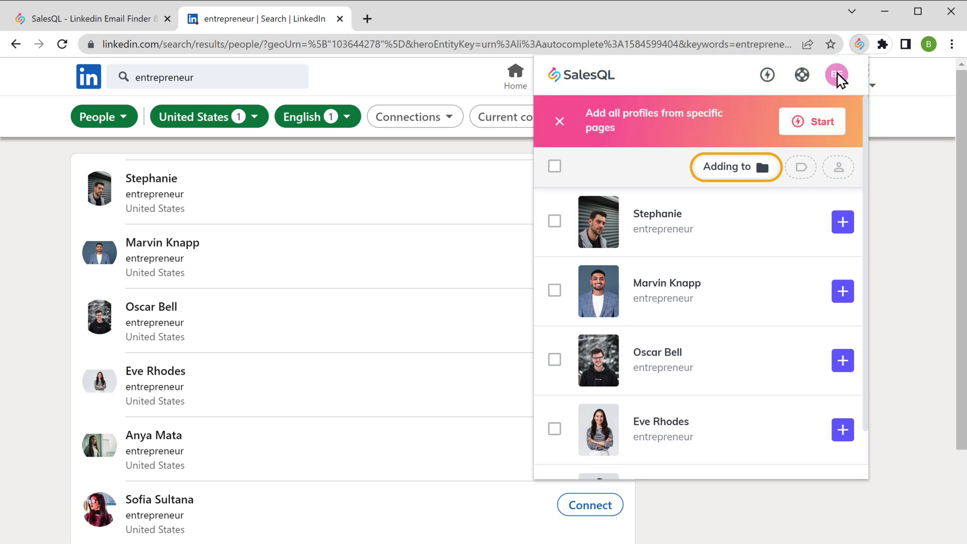
{"action": "left_click", "coordinate": [743, 173]}
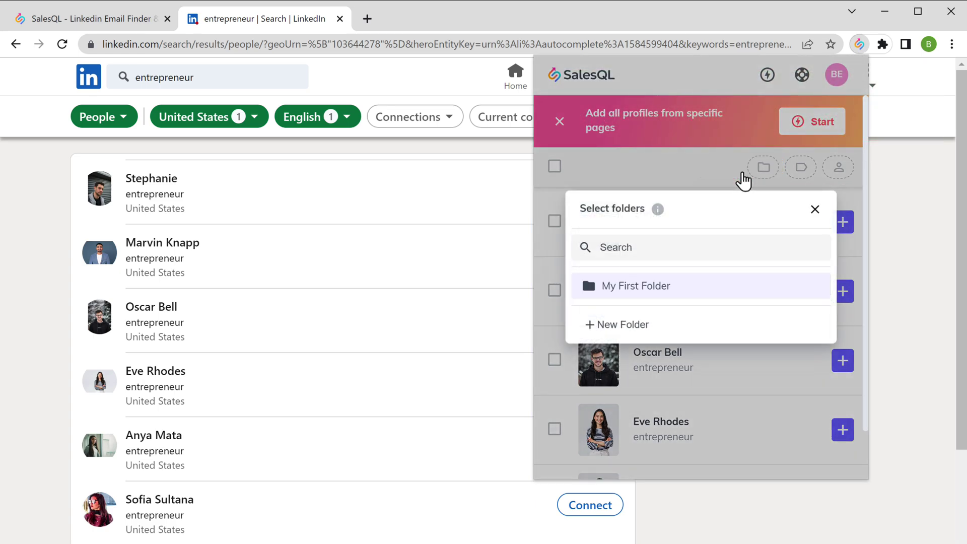
Create a yellow SalesQL folder named 'entrepreneur list' and select it as the destination
{"action": "left_click", "coordinate": [649, 325]}
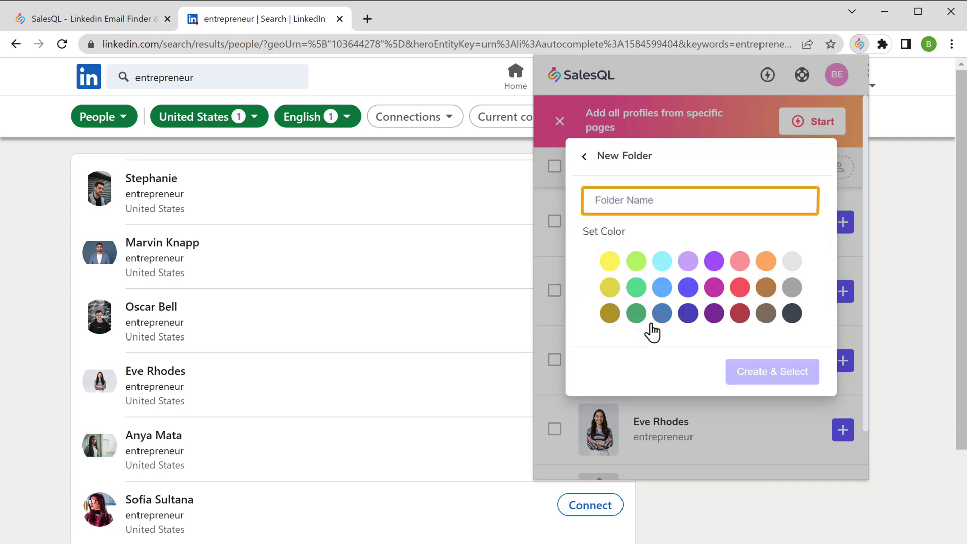
{"action": "left_click", "coordinate": [630, 201]}
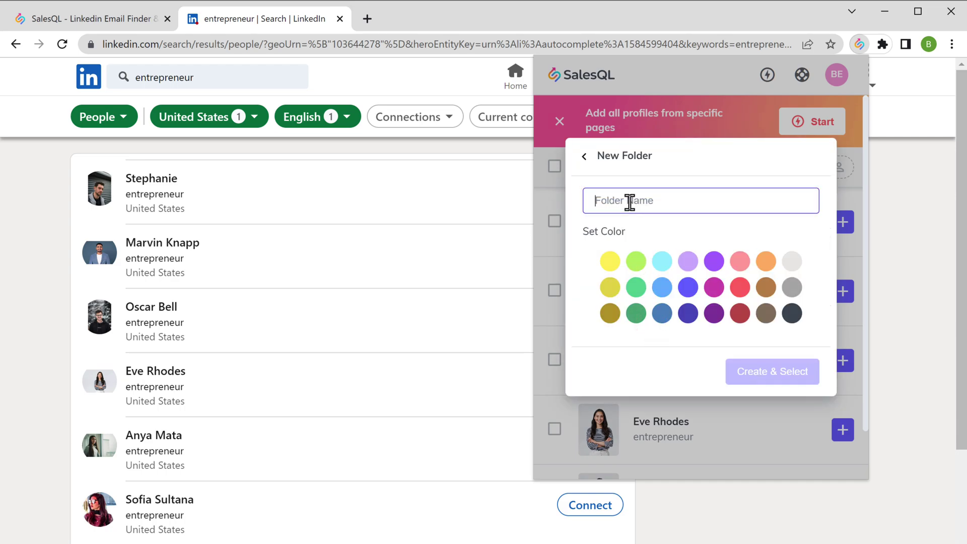
{"action": "type", "text": "entrepreneur list"}
{"action": "left_click", "coordinate": [608, 264]}
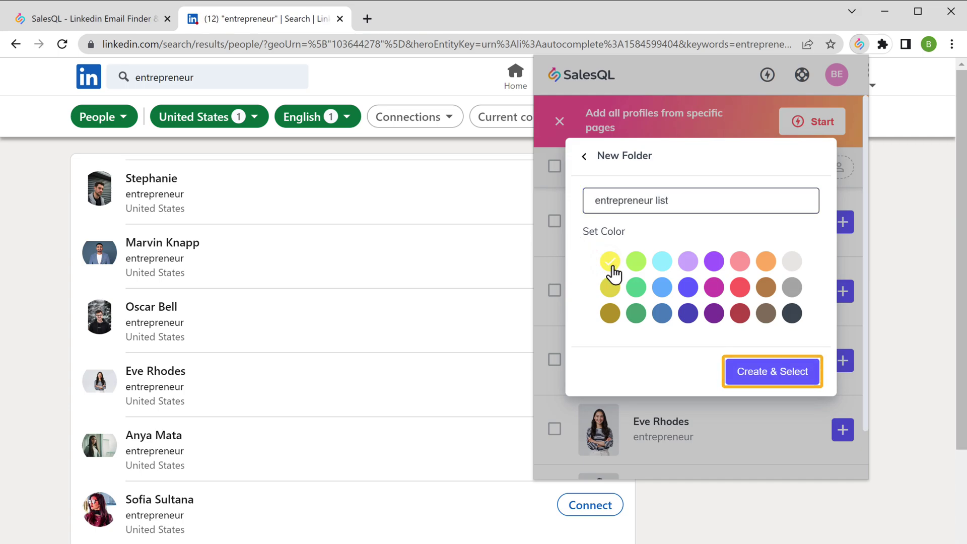
{"action": "left_click", "coordinate": [772, 378]}
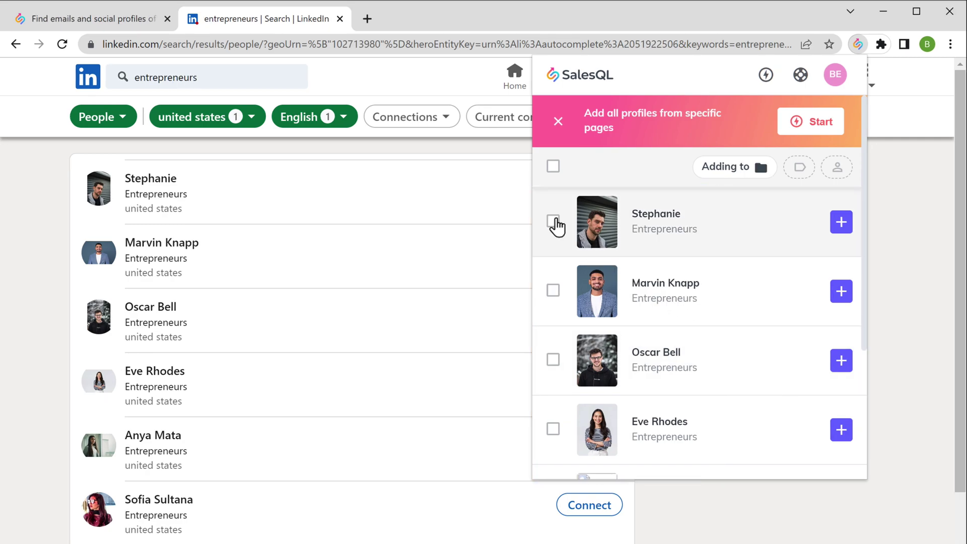
Select the top four entrepreneur profiles in the SalesQL popup and add them as contacts
{"action": "left_click", "coordinate": [553, 221]}
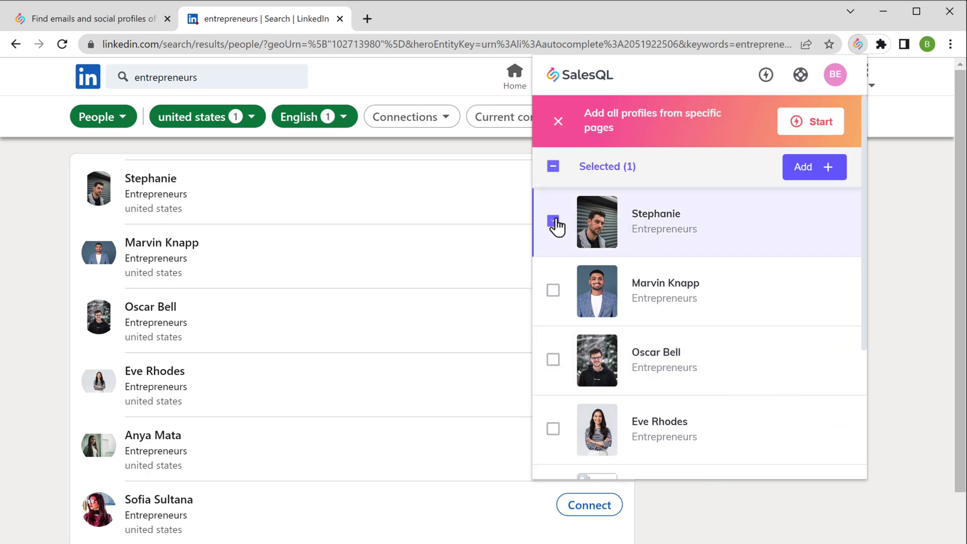
{"action": "left_click", "coordinate": [553, 290]}
{"action": "left_click", "coordinate": [553, 361]}
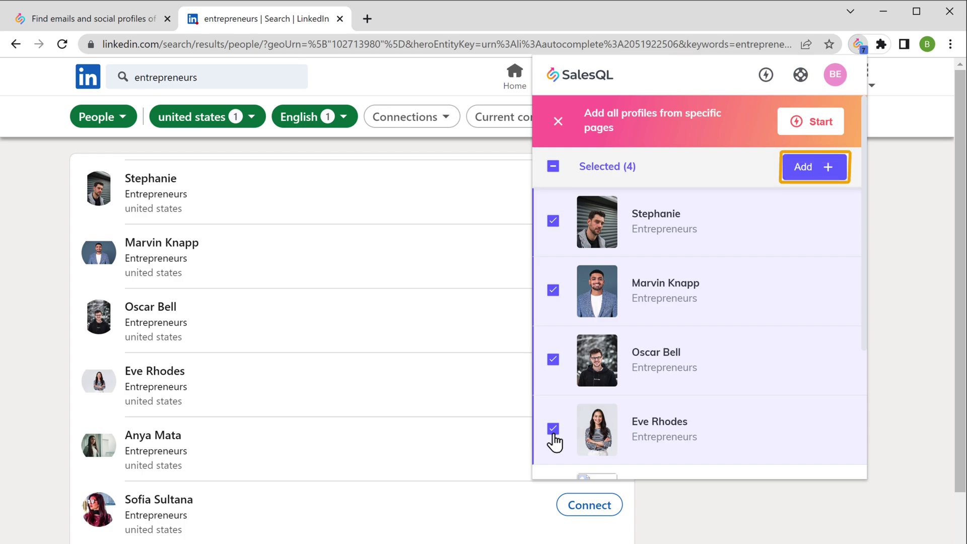
{"action": "left_click", "coordinate": [815, 173]}
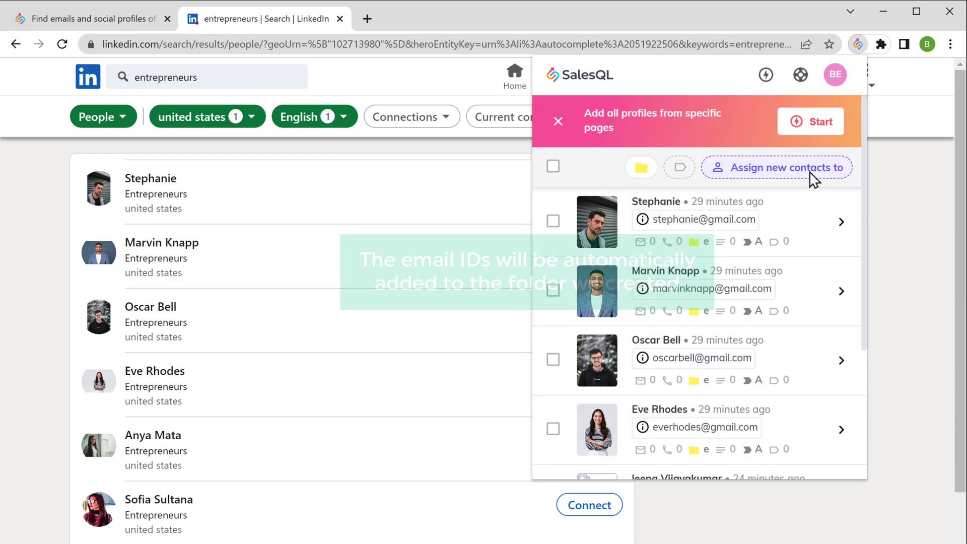
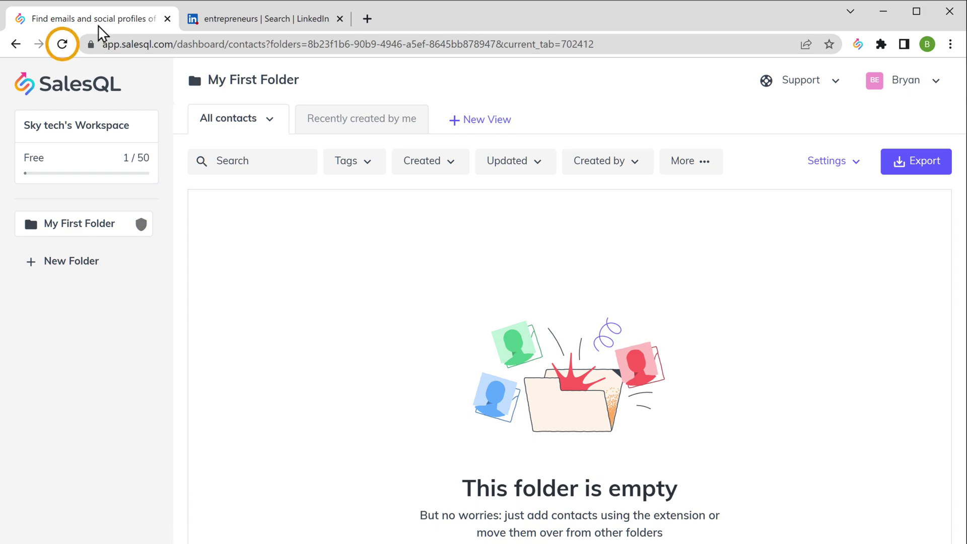
Refresh the SalesQL contacts dashboard and open the entrepreneur folder's contacts
{"action": "left_click", "coordinate": [64, 48]}
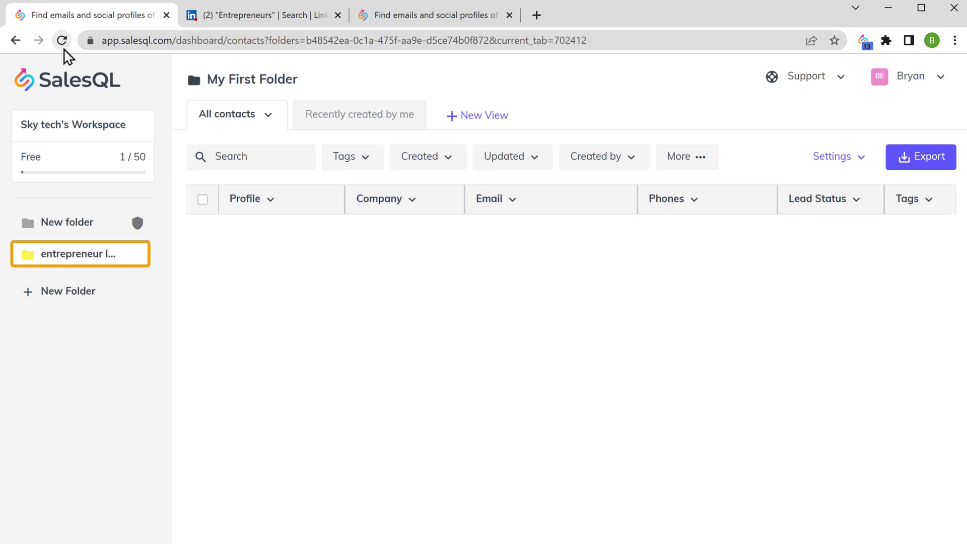
{"action": "left_click", "coordinate": [78, 260]}
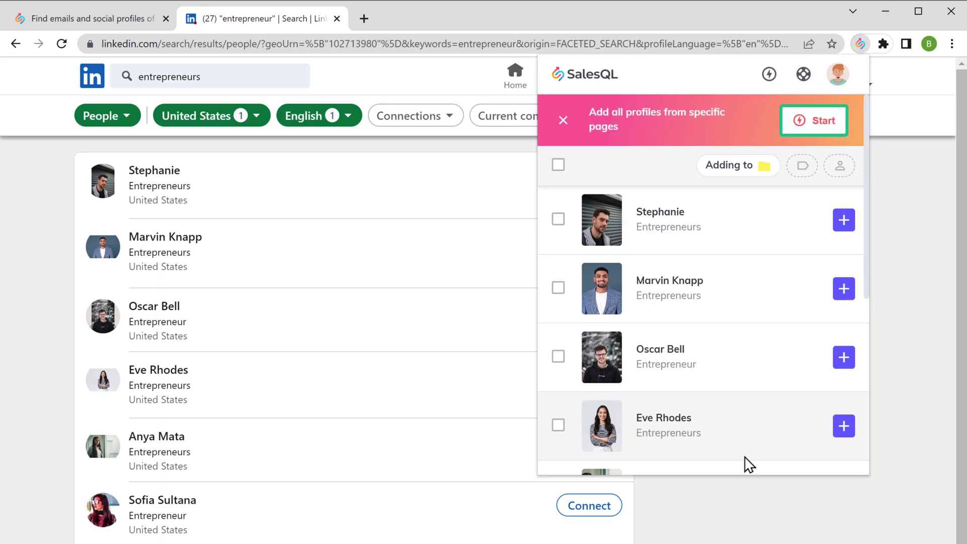
Add LinkedIn result pages 1–2 to a new yellow 'Entrepreneurs list' SalesQL folder
{"action": "left_click", "coordinate": [821, 125]}
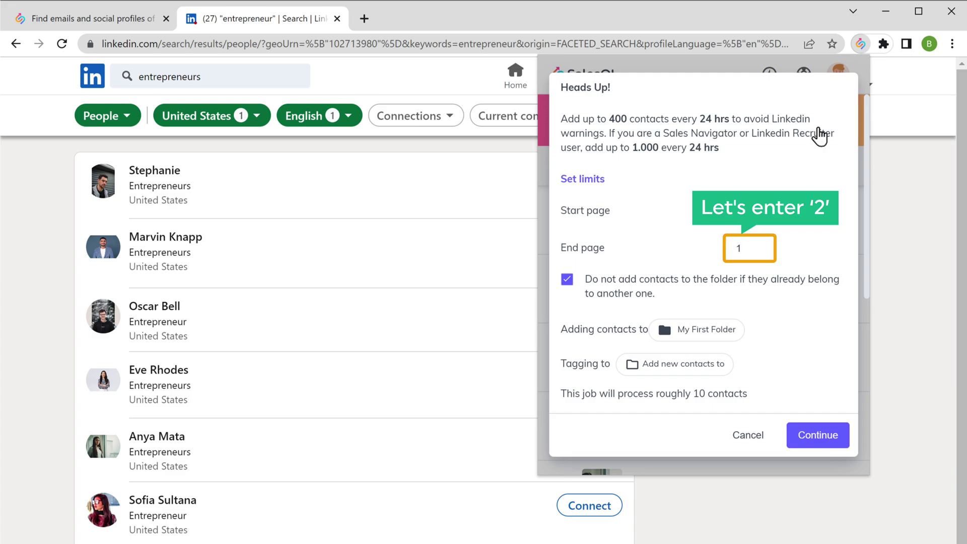
{"action": "left_click", "coordinate": [758, 246]}
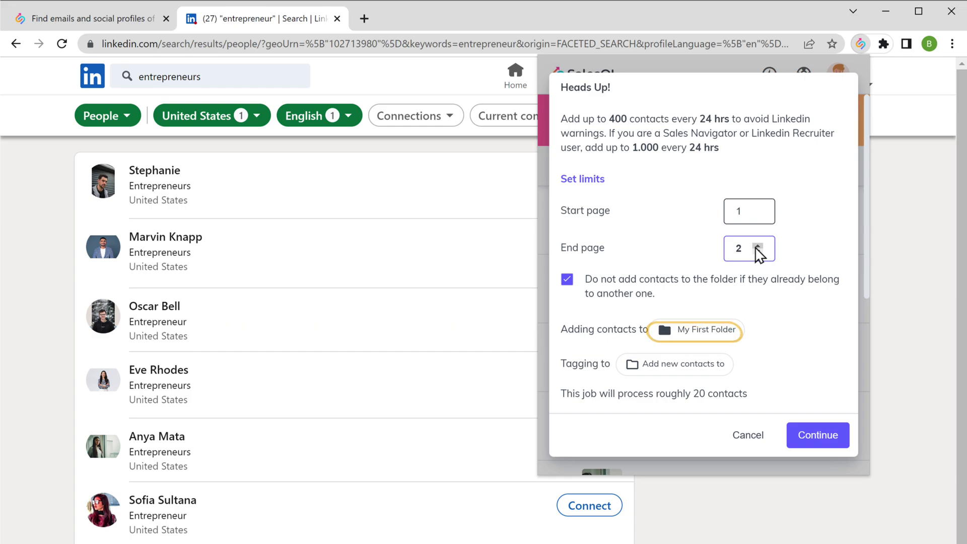
{"action": "left_click", "coordinate": [698, 335]}
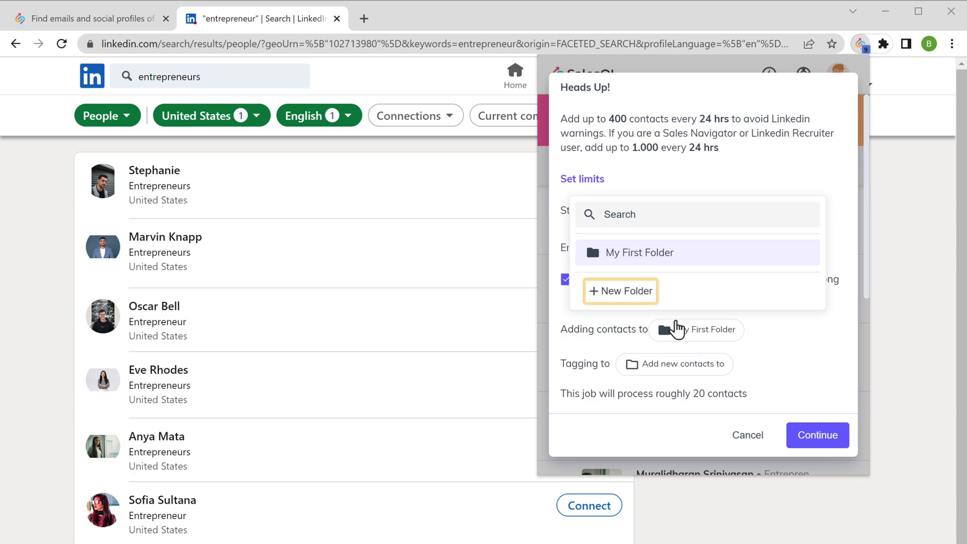
{"action": "left_click", "coordinate": [649, 300]}
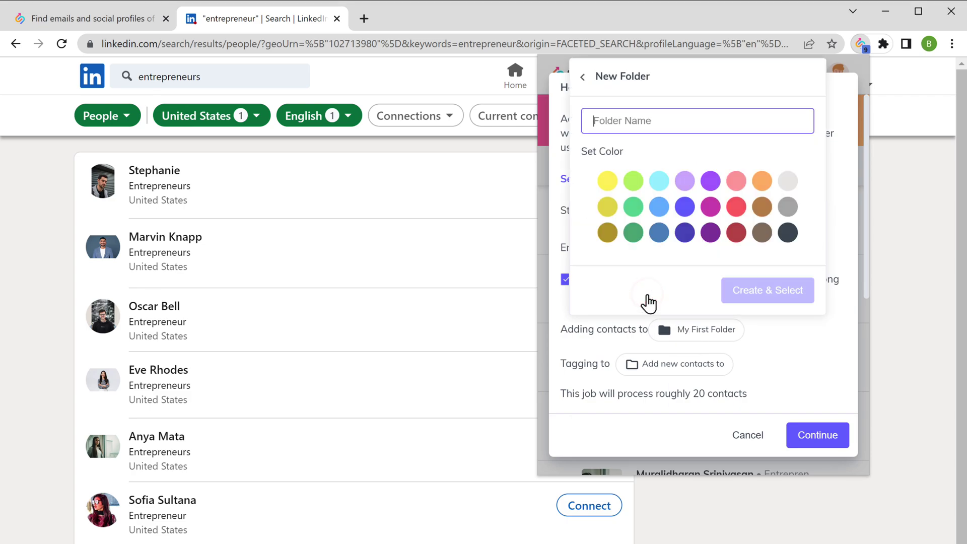
{"action": "type", "text": "Entrepreneurs list"}
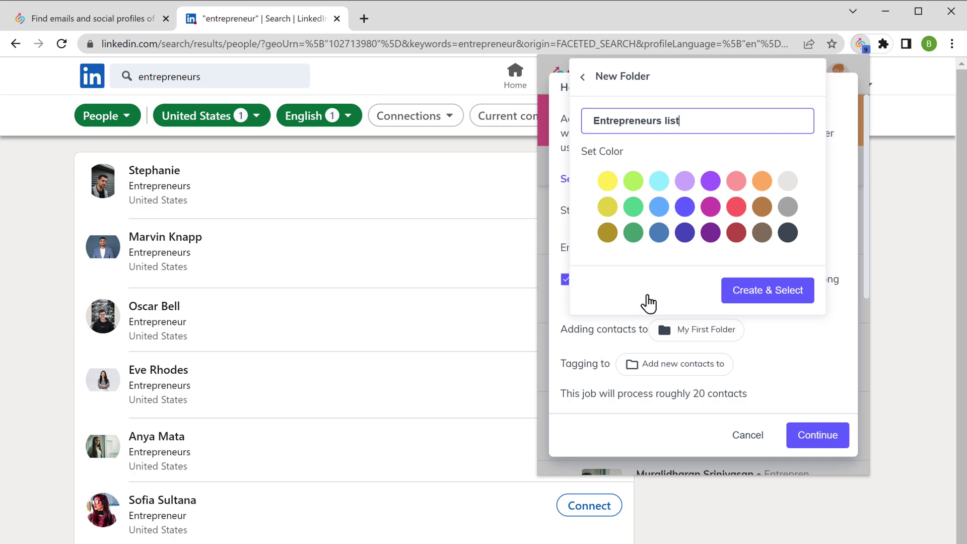
{"action": "left_click", "coordinate": [648, 297]}
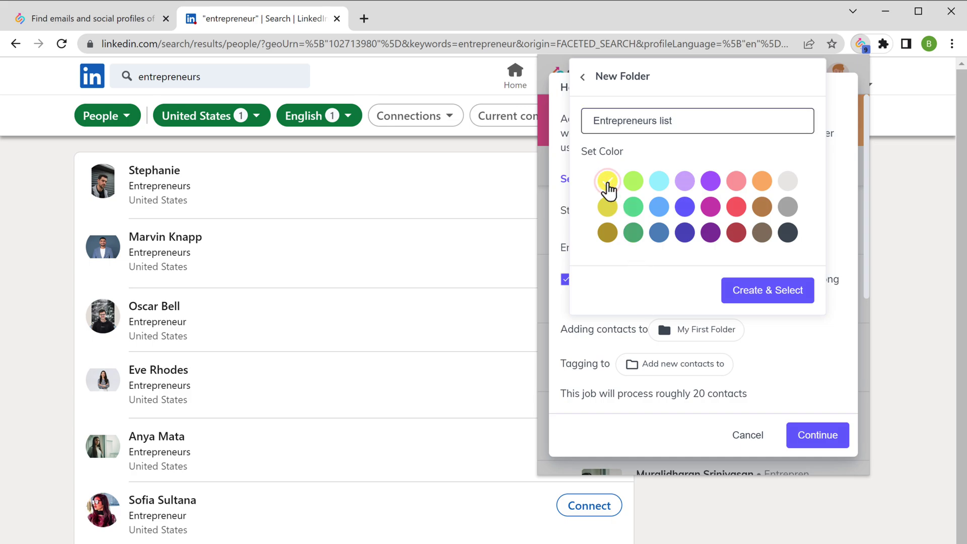
{"action": "left_click", "coordinate": [767, 296]}
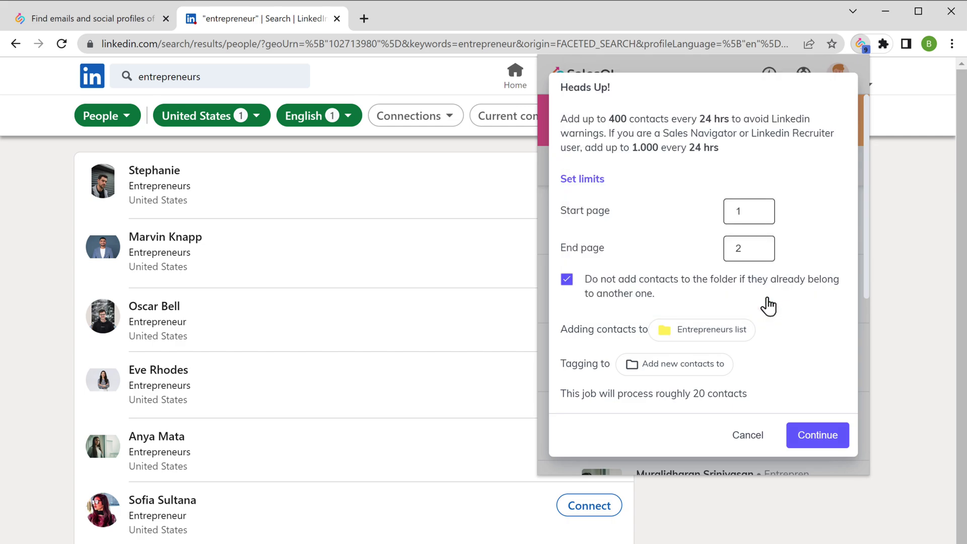
{"action": "left_click", "coordinate": [819, 446]}
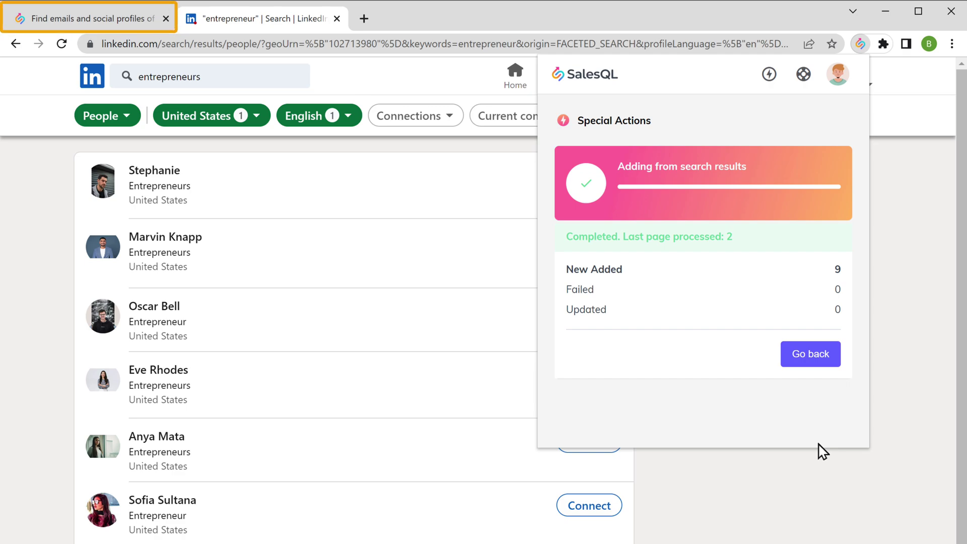
Back in SalesQL, reveal a contact's full phone number and try exporting the folder's contacts
{"action": "left_click", "coordinate": [92, 23]}
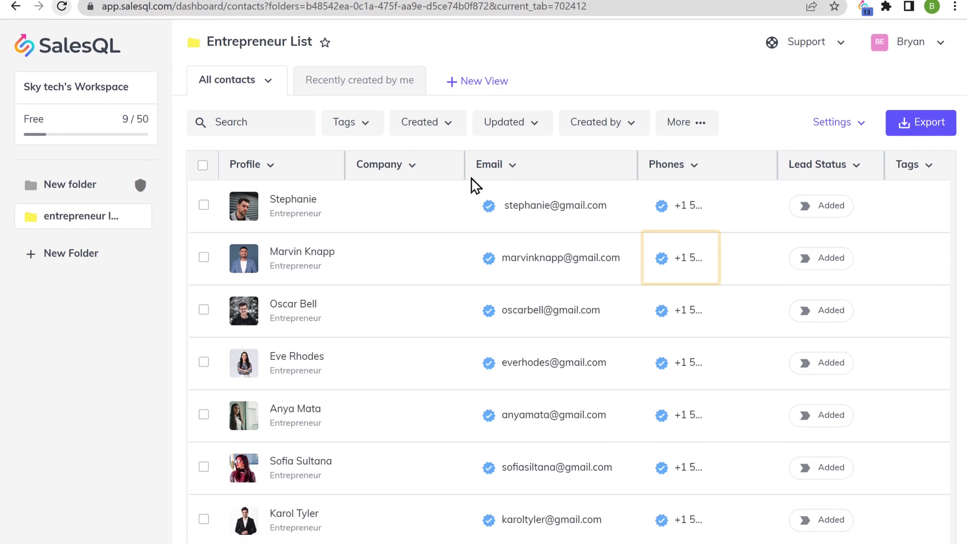
{"action": "left_click", "coordinate": [690, 268]}
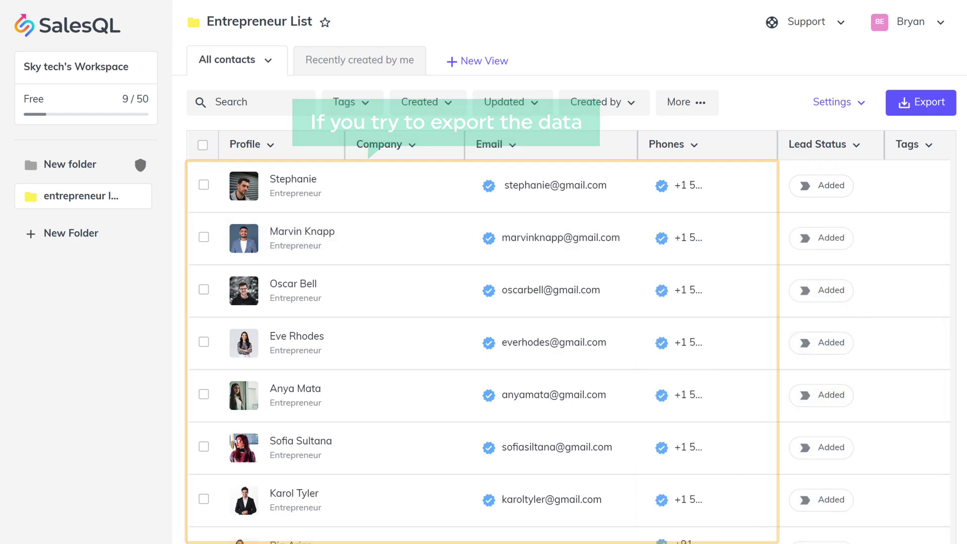
{"action": "left_click", "coordinate": [931, 110]}
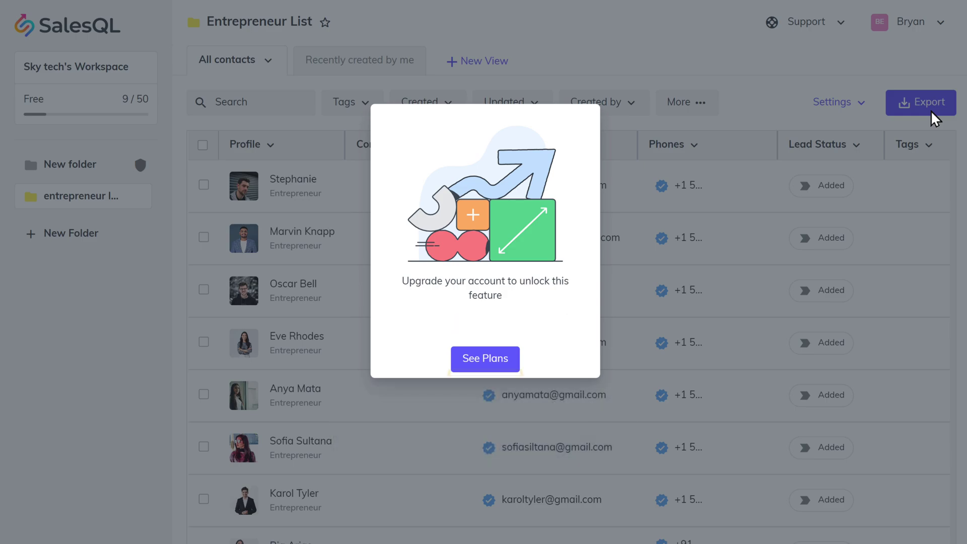
Pick the $39 monthly Starter plan from the SalesQL plans page
{"action": "left_click", "coordinate": [485, 362]}
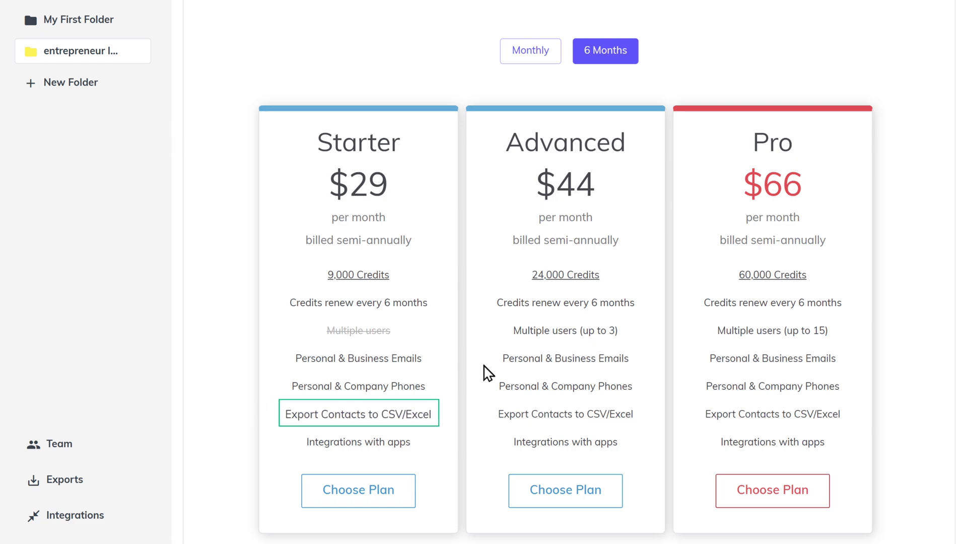
{"action": "left_click", "coordinate": [526, 59]}
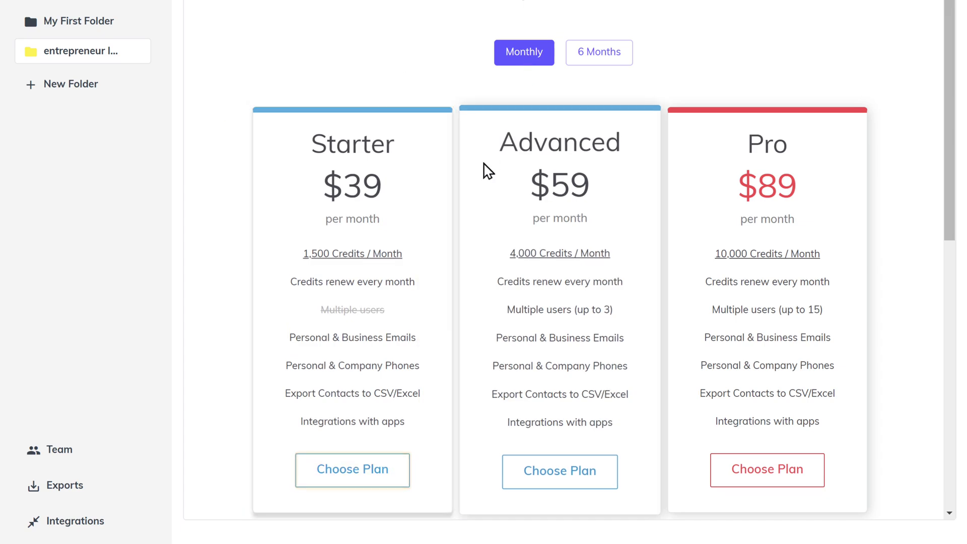
{"action": "left_click", "coordinate": [353, 483]}
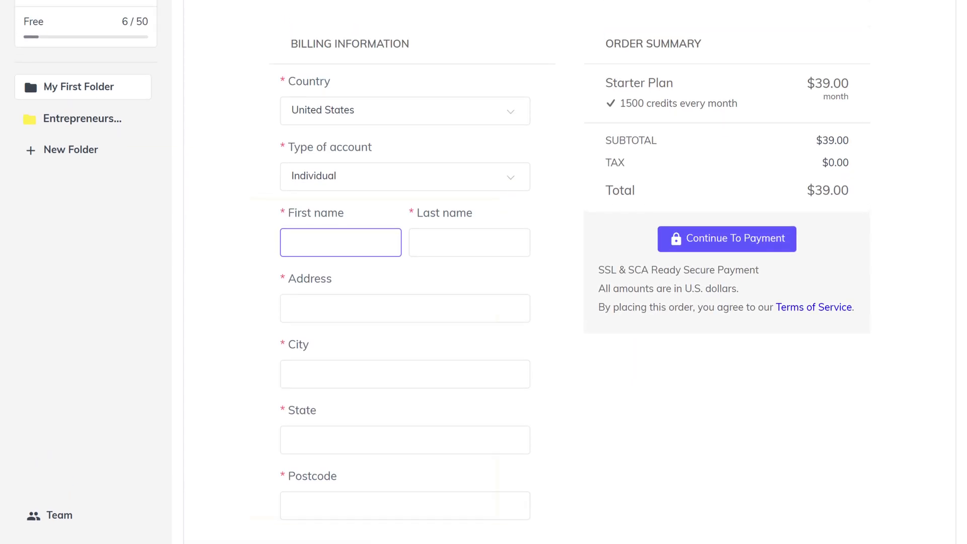
Enter the billing name and address, then continue to payment
{"action": "type", "text": "Bryan"}
{"action": "key", "text": "Tab"}
{"action": "type", "text": "edsel"}
{"action": "key", "text": "Tab"}
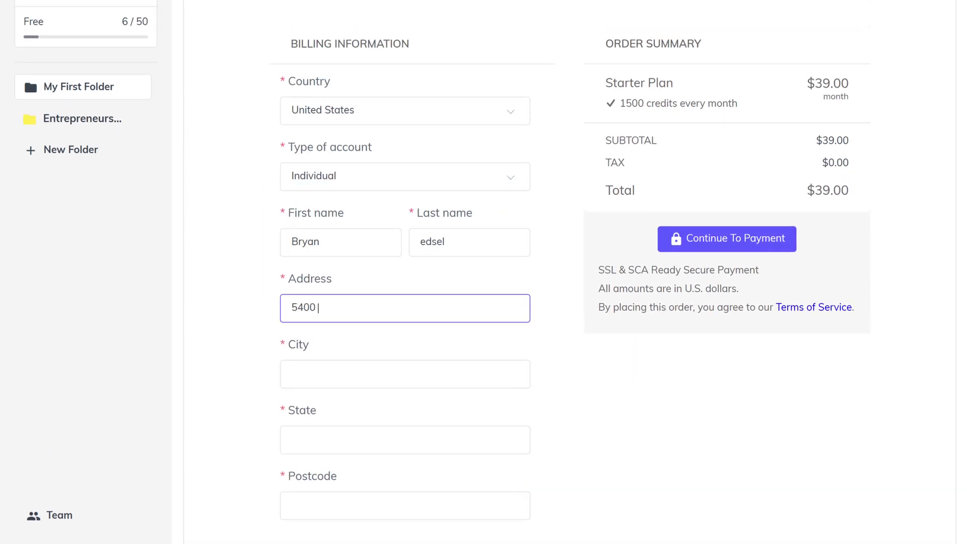
{"action": "key", "text": "Tab"}
{"action": "type", "text": "Austin"}
{"action": "key", "text": "Tab"}
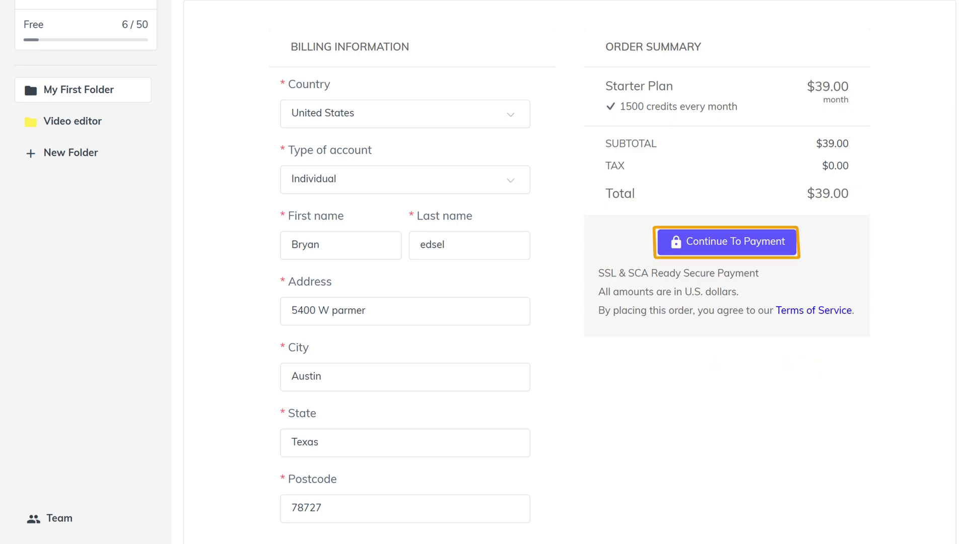
{"action": "left_click", "coordinate": [731, 247]}
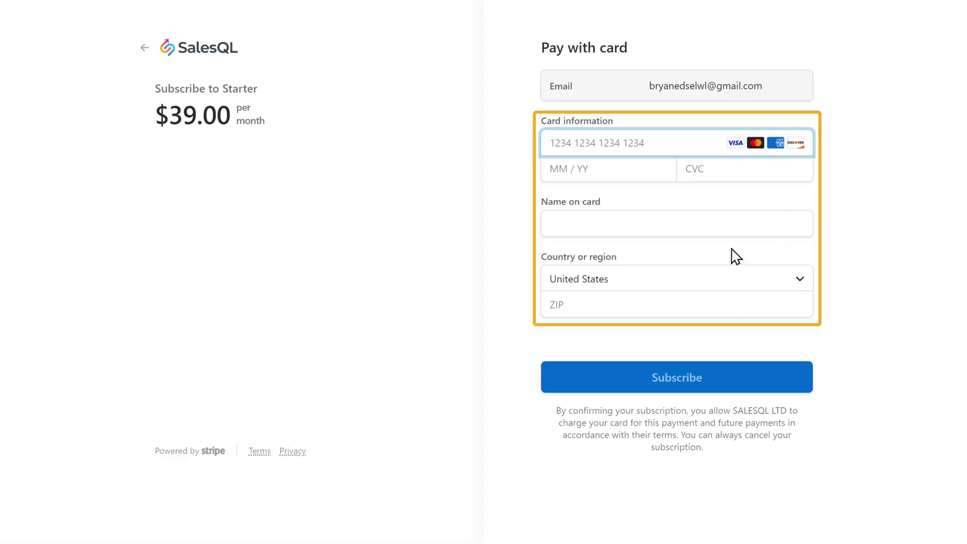
Enter the card details, cardholder name and ZIP code, and submit the Starter subscription
{"action": "type", "text": "42424242424242421224123"}
{"action": "key", "text": "Tab"}
{"action": "type", "text": "BRYAN EDSEL"}
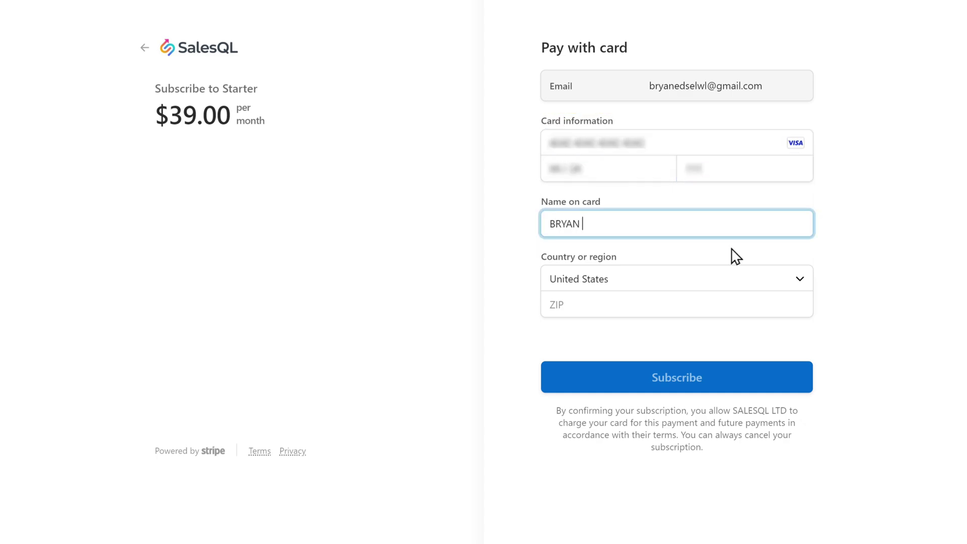
{"action": "key", "text": "Tab"}
{"action": "key", "text": "Tab"}
{"action": "type", "text": "78727"}
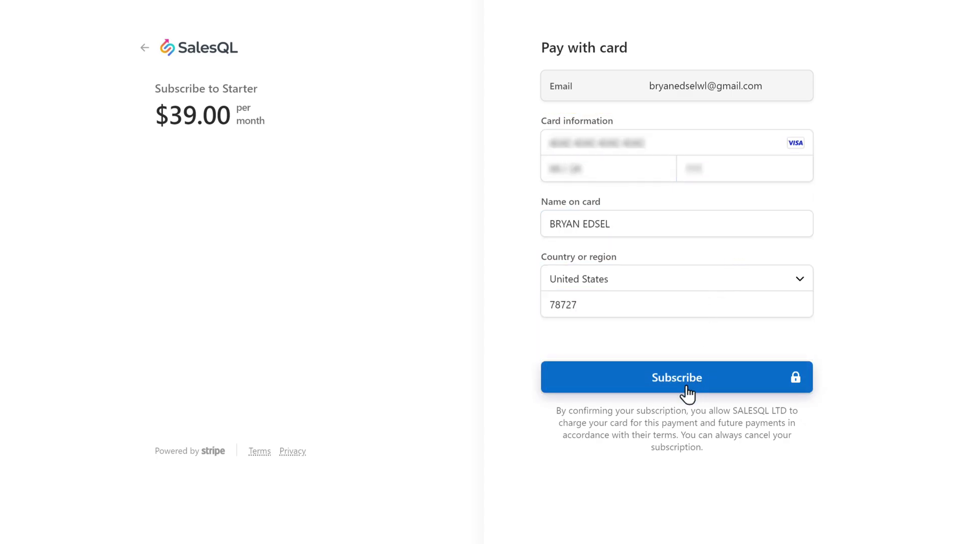
{"action": "left_click", "coordinate": [686, 388]}
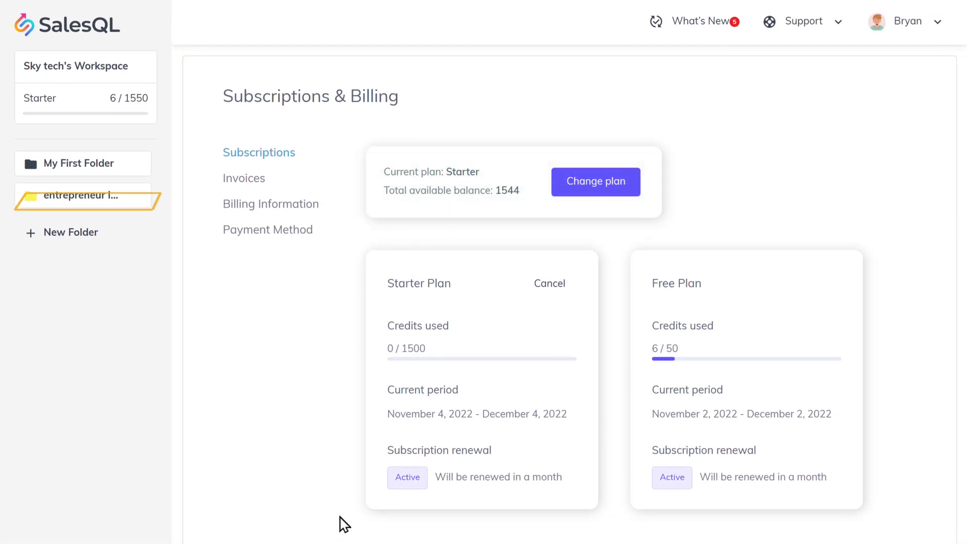
Open the Entrepreneurs list folder, close a contact's detail panel, and export its 9 contacts
{"action": "left_click", "coordinate": [84, 201]}
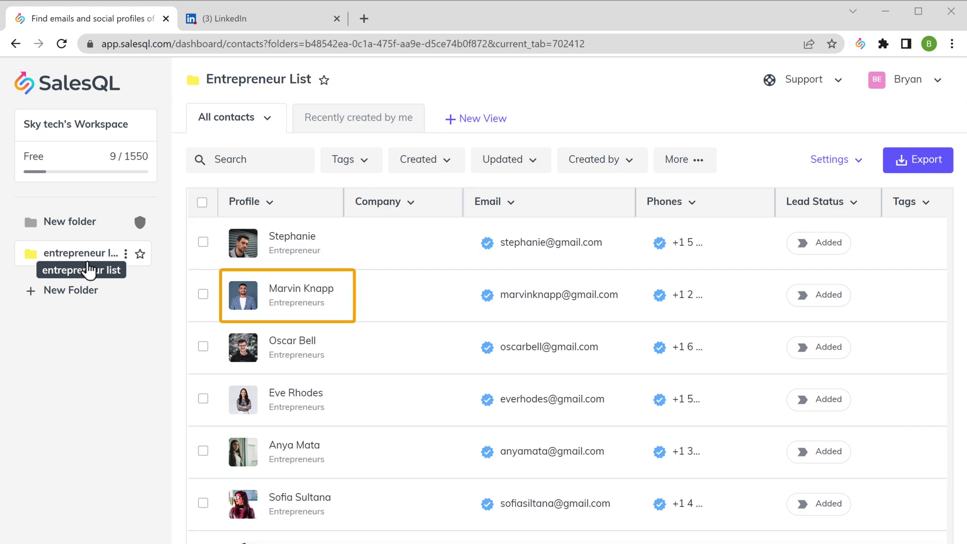
{"action": "left_click", "coordinate": [298, 316]}
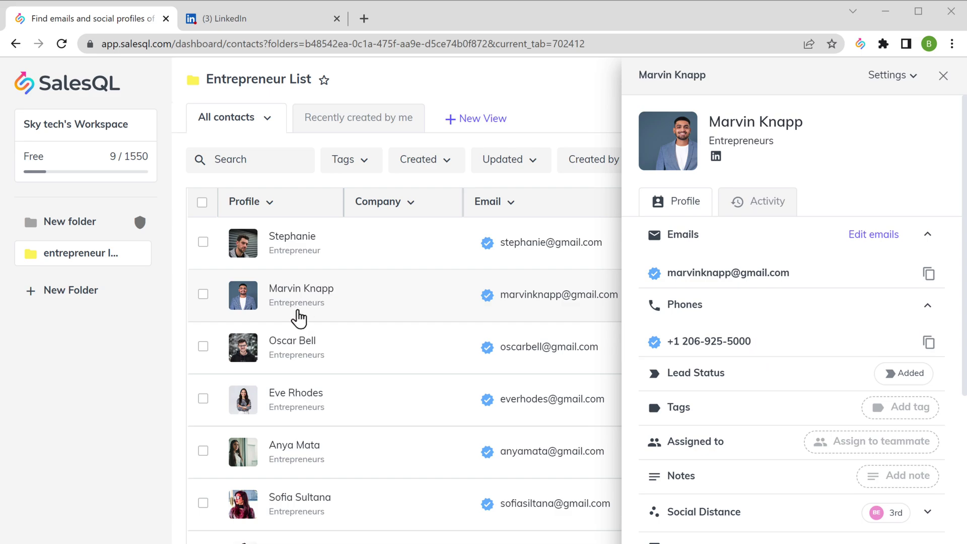
{"action": "key", "text": "Escape"}
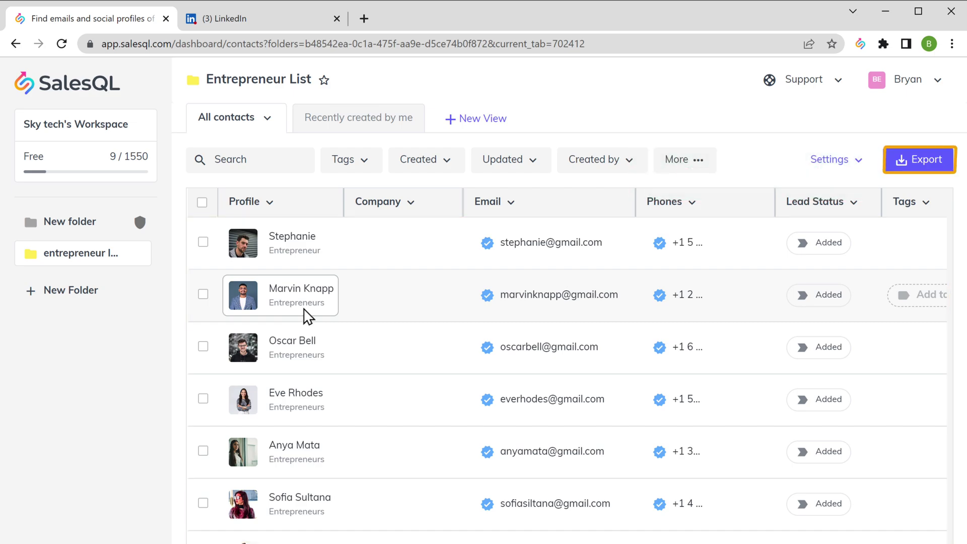
{"action": "left_click", "coordinate": [925, 175]}
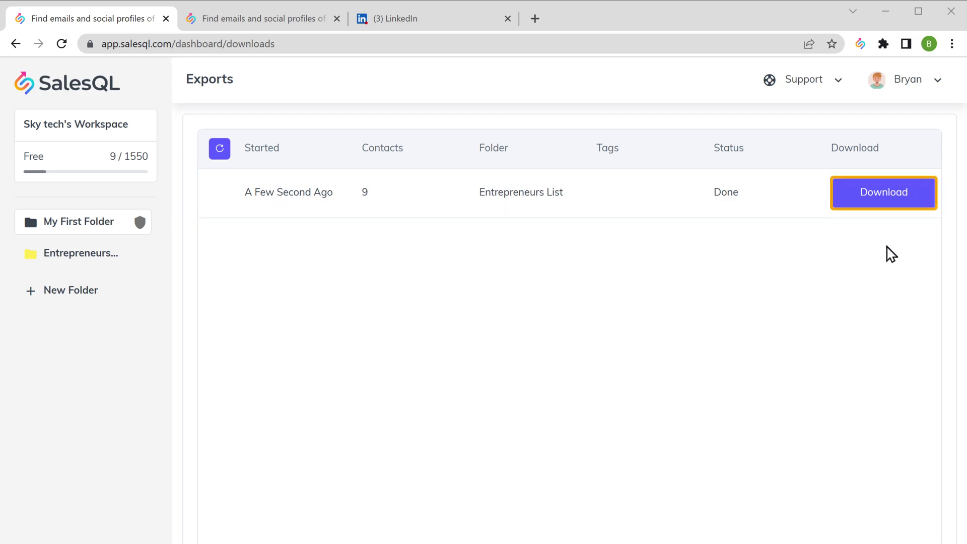
Download the finished contacts export and open the CSV file
{"action": "left_click", "coordinate": [887, 202]}
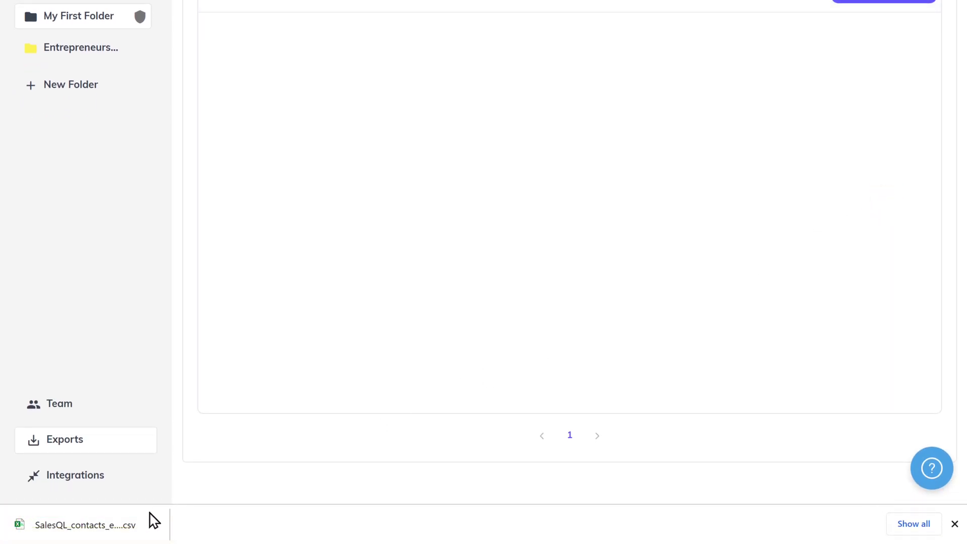
{"action": "left_click", "coordinate": [135, 525]}
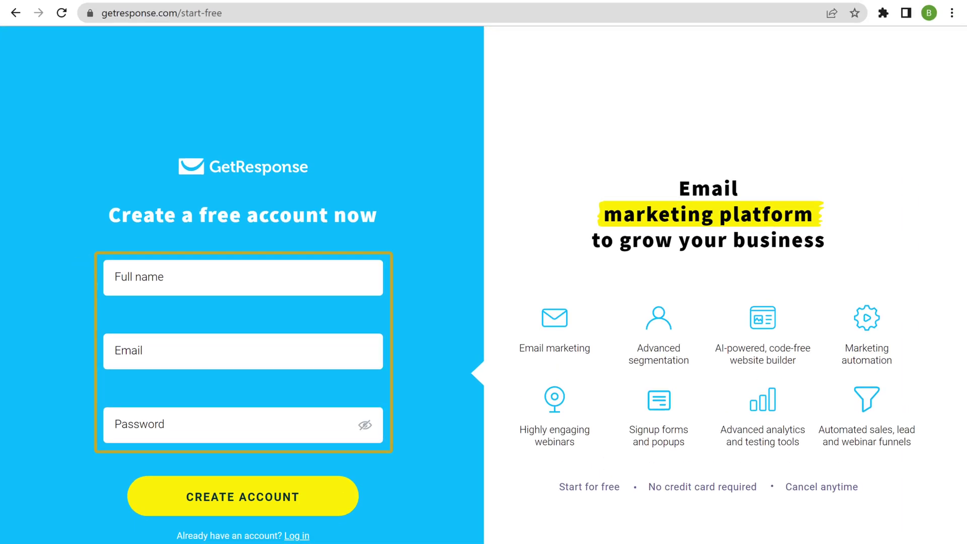
Create a free GetResponse account with the user's full name, e-mail and password
{"action": "left_click", "coordinate": [184, 276]}
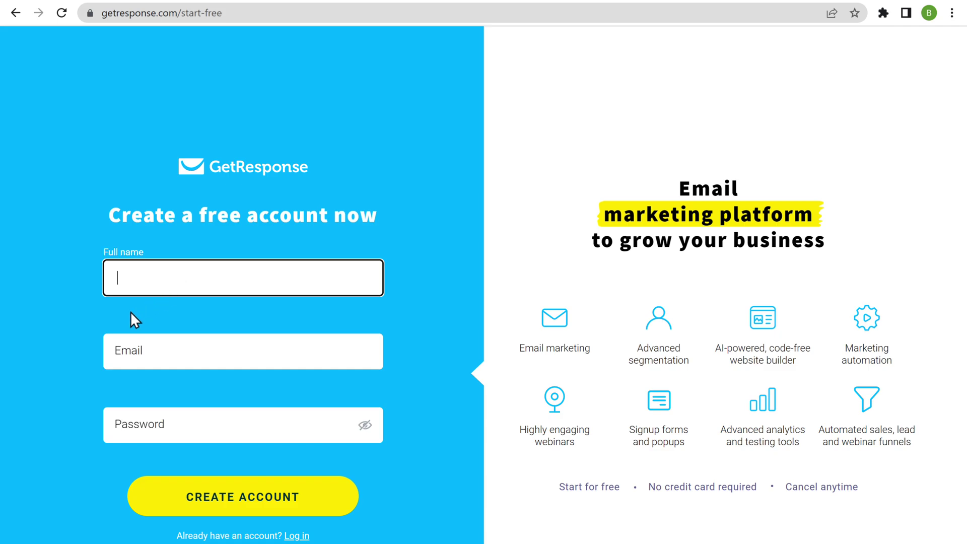
{"action": "type", "text": "Bryan edsel"}
{"action": "key", "text": "Tab"}
{"action": "key", "text": "Tab"}
{"action": "type", "text": "•••••••••"}
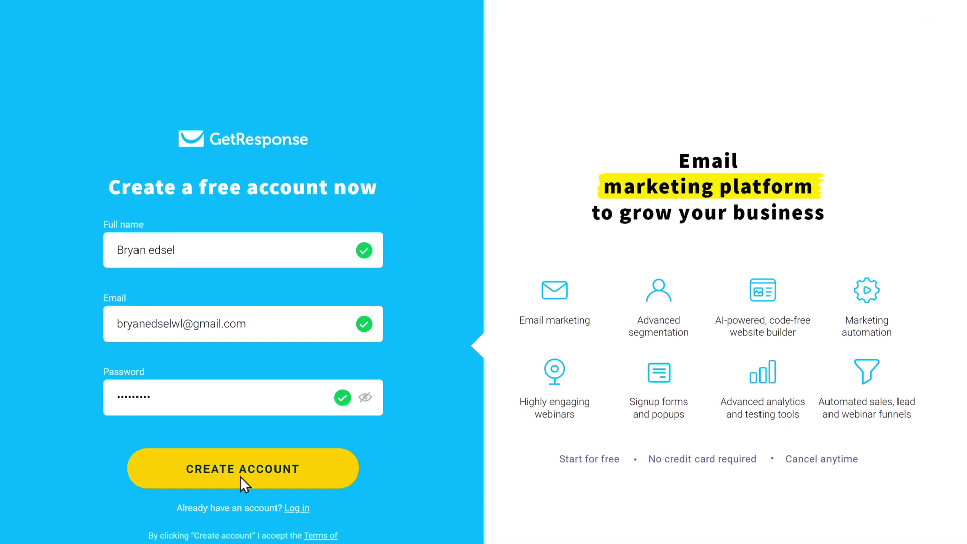
{"action": "left_click", "coordinate": [240, 476]}
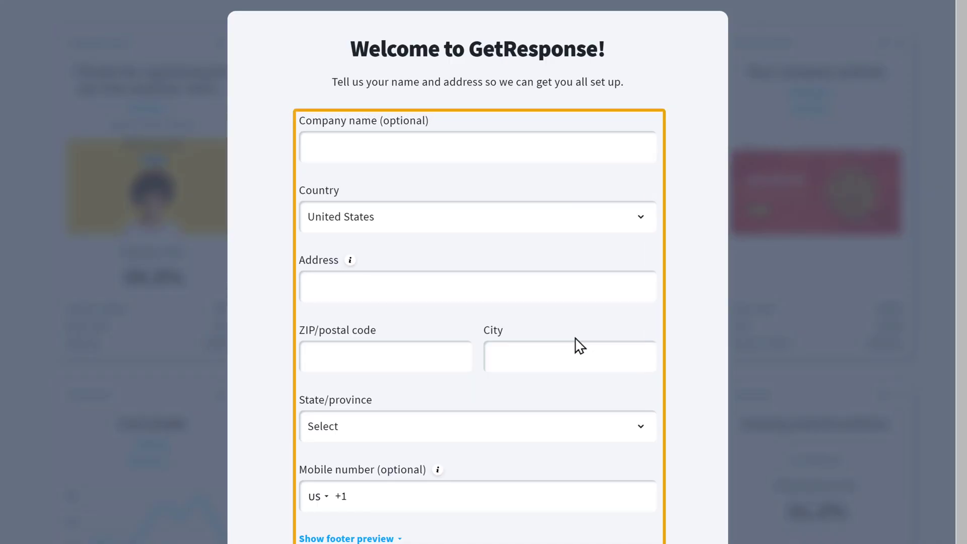
Fill in the company name and address details and submit them
{"action": "left_click", "coordinate": [359, 148]}
{"action": "type", "text": "Bryan edsel"}
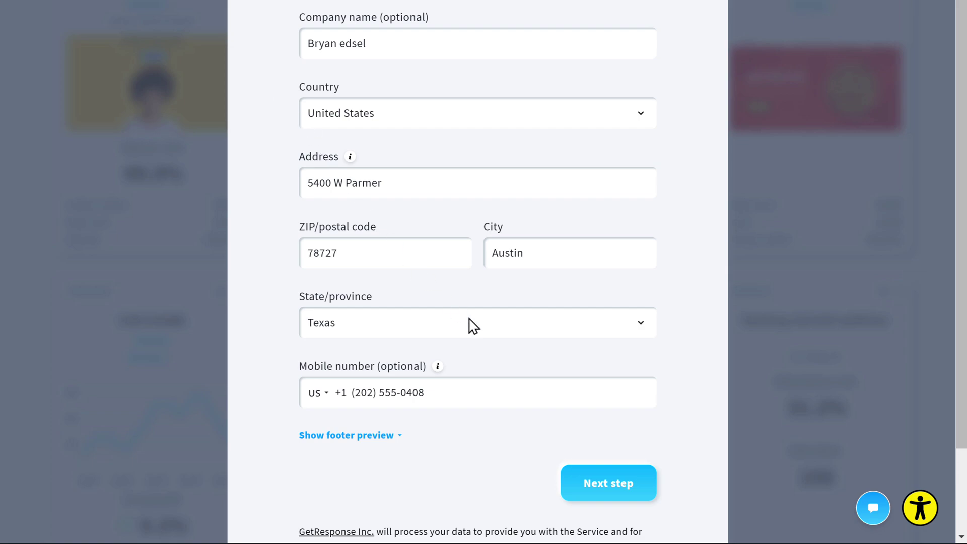
{"action": "left_click", "coordinate": [607, 494]}
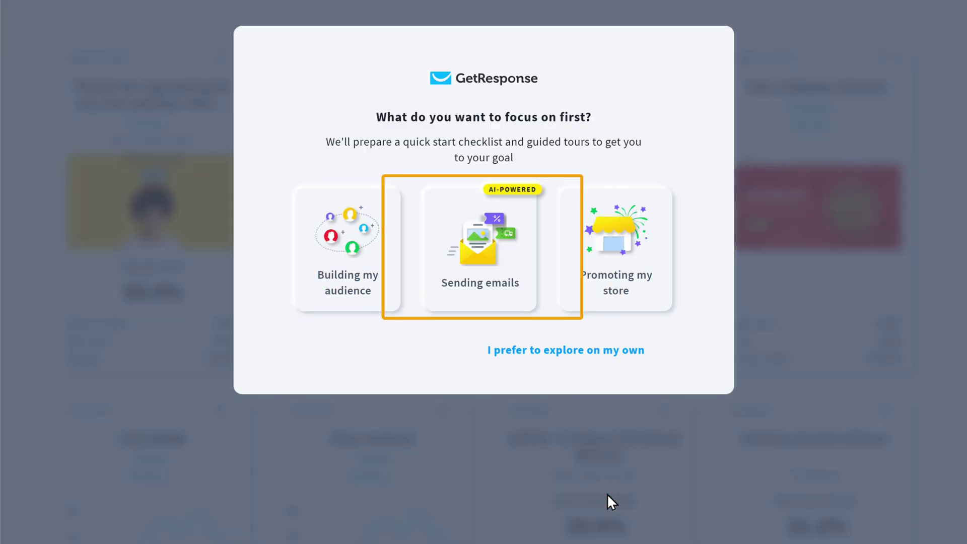
Choose Sending emails as the first focus, then choose adding contacts from a file
{"action": "left_click", "coordinate": [477, 296]}
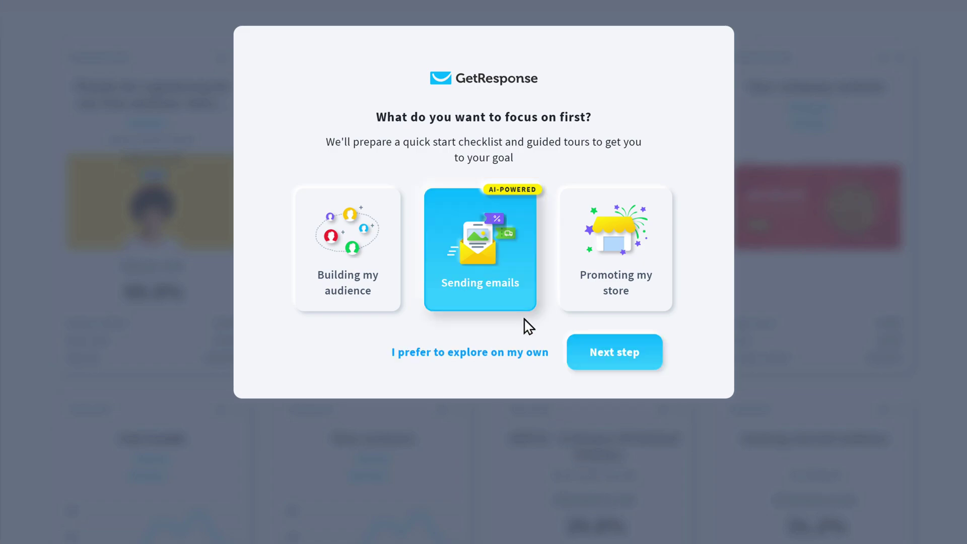
{"action": "left_click", "coordinate": [611, 358]}
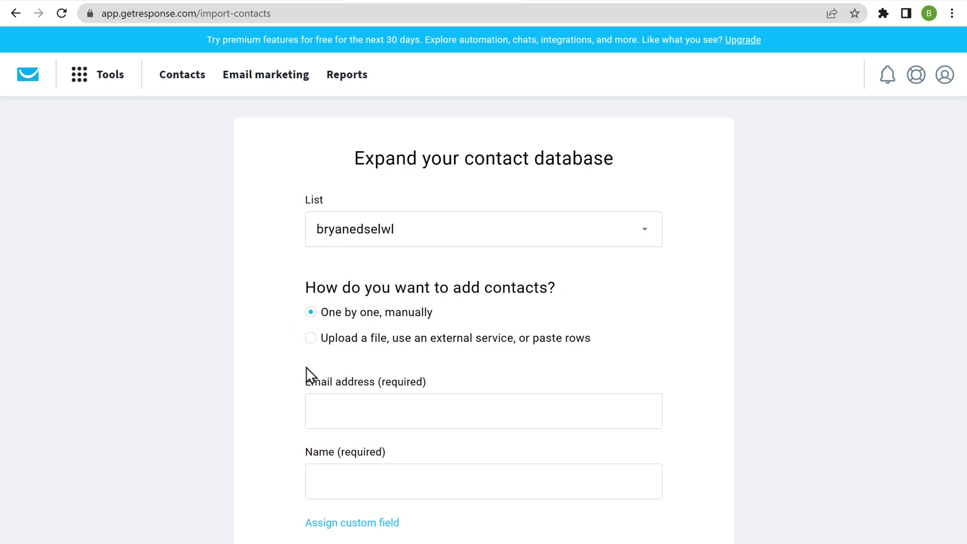
{"action": "left_click", "coordinate": [312, 337]}
Drop the SalesQL export CSV into the Upload file area and proceed to column mapping
{"action": "scroll", "coordinate": [315, 345], "scroll_direction": "down", "scroll_amount": 4}
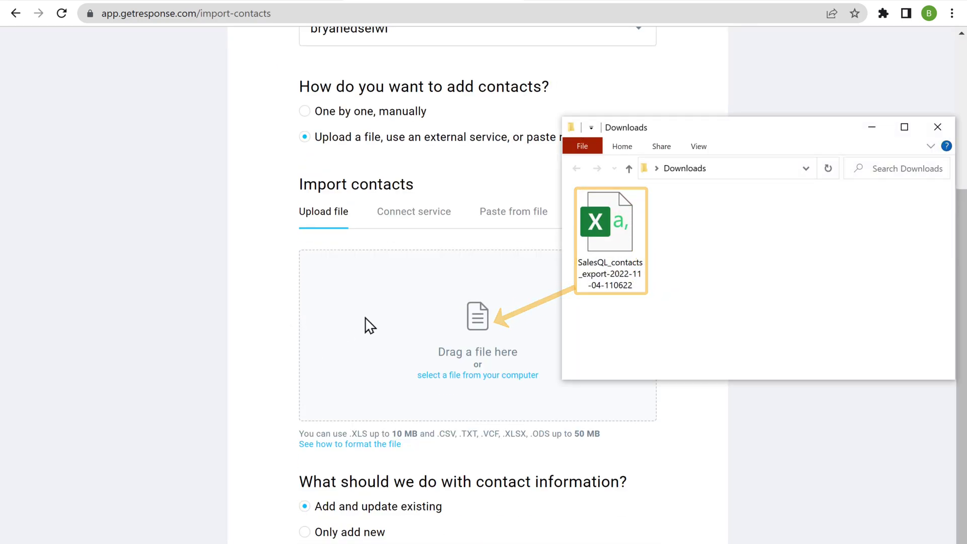
{"action": "left_click_drag", "start_coordinate": [610, 258], "coordinate": [519, 294]}
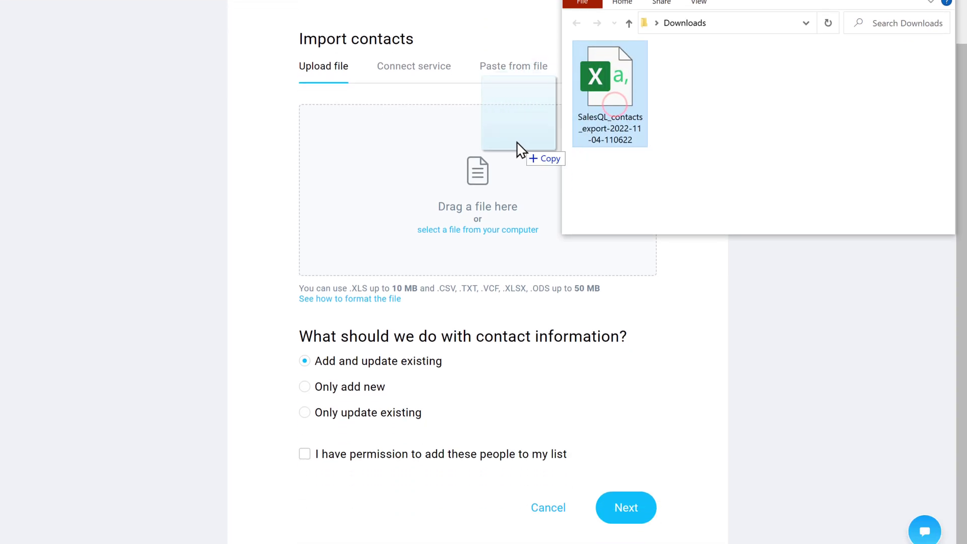
{"action": "left_click_drag", "start_coordinate": [519, 150], "coordinate": [520, 151]}
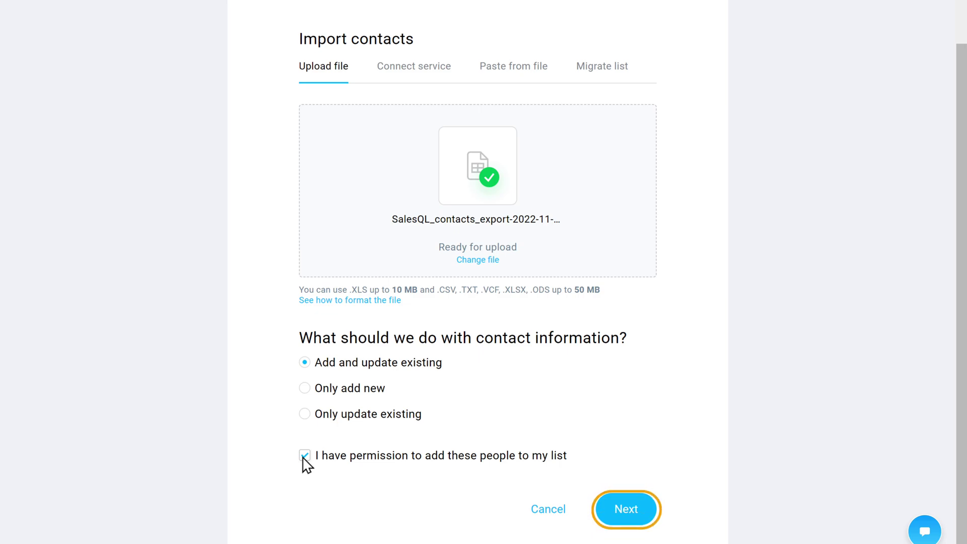
{"action": "left_click", "coordinate": [625, 516]}
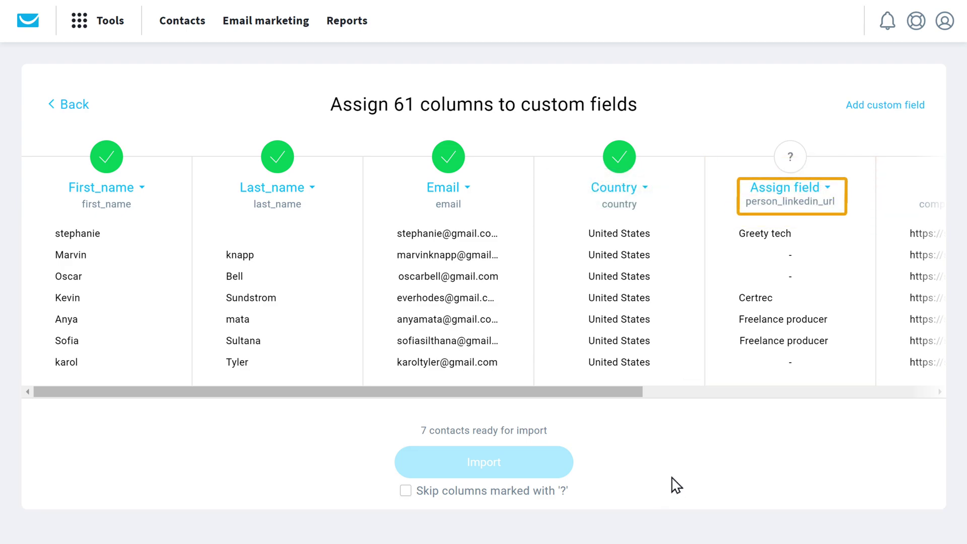
Map the unassigned column to company, skip unmatched columns, and import the 7 contacts
{"action": "left_click", "coordinate": [828, 187]}
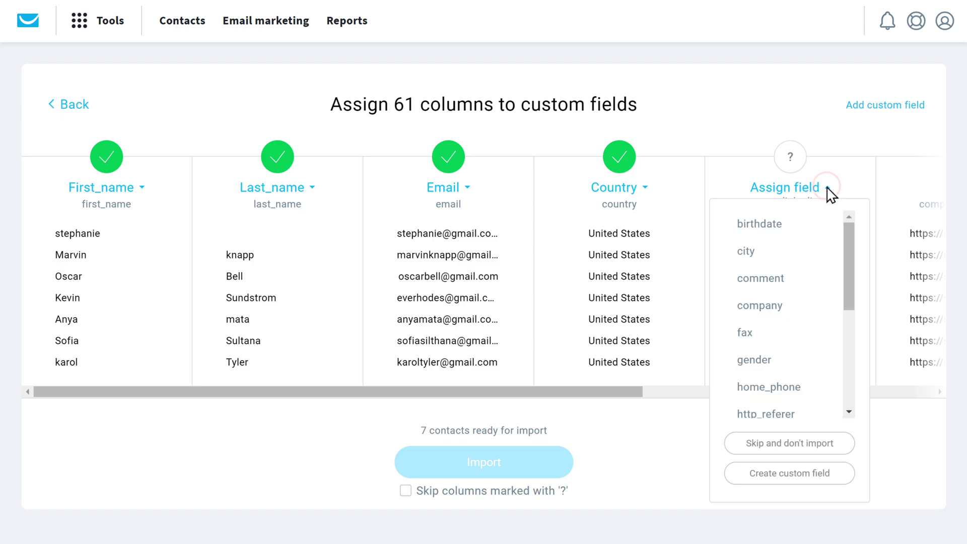
{"action": "left_click", "coordinate": [787, 306]}
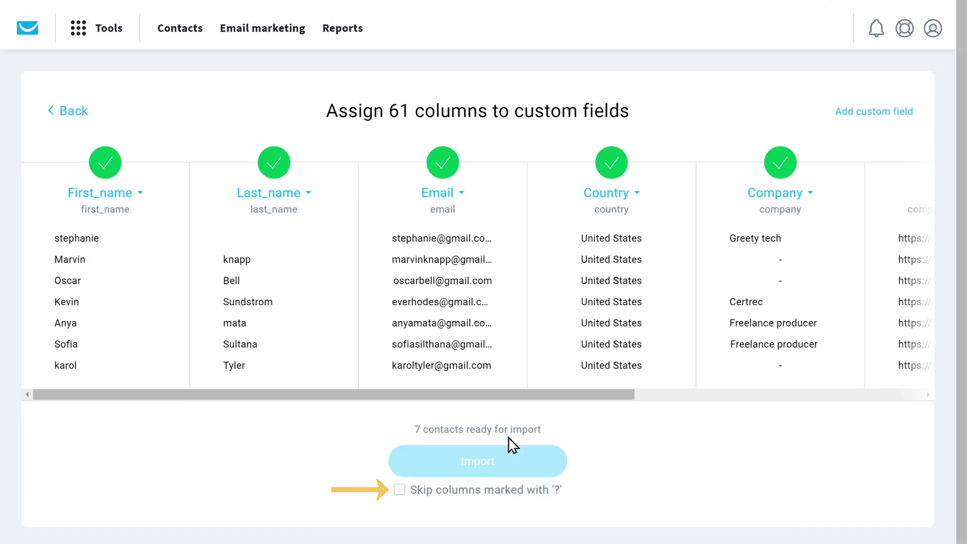
{"action": "left_click", "coordinate": [399, 489]}
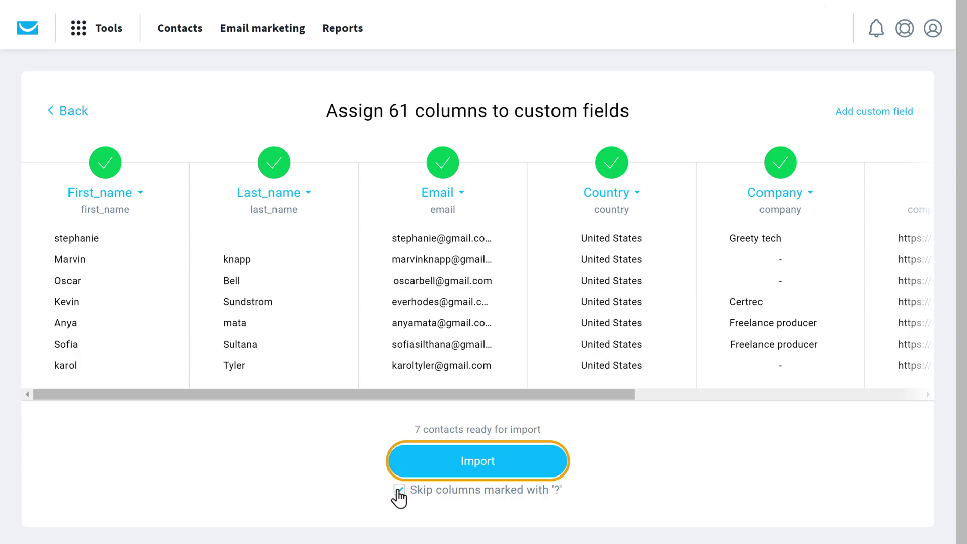
{"action": "left_click", "coordinate": [472, 466]}
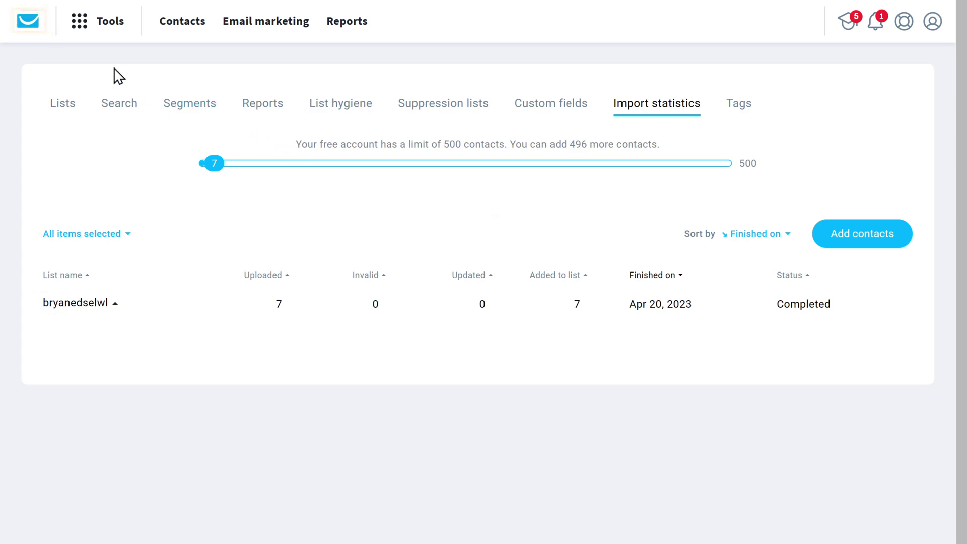
Return to the dashboard and start a new newsletter from Send a newsletter
{"action": "left_click", "coordinate": [26, 27]}
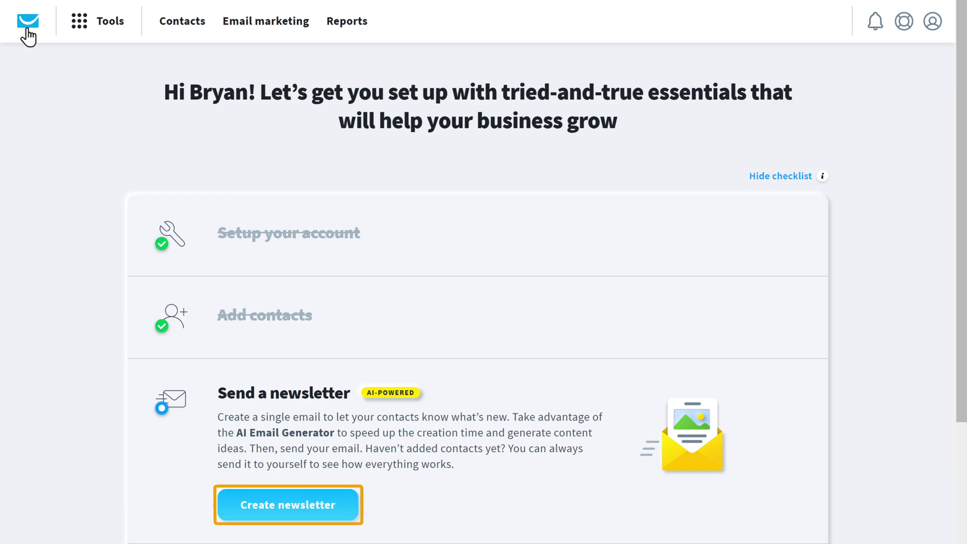
{"action": "left_click", "coordinate": [293, 513]}
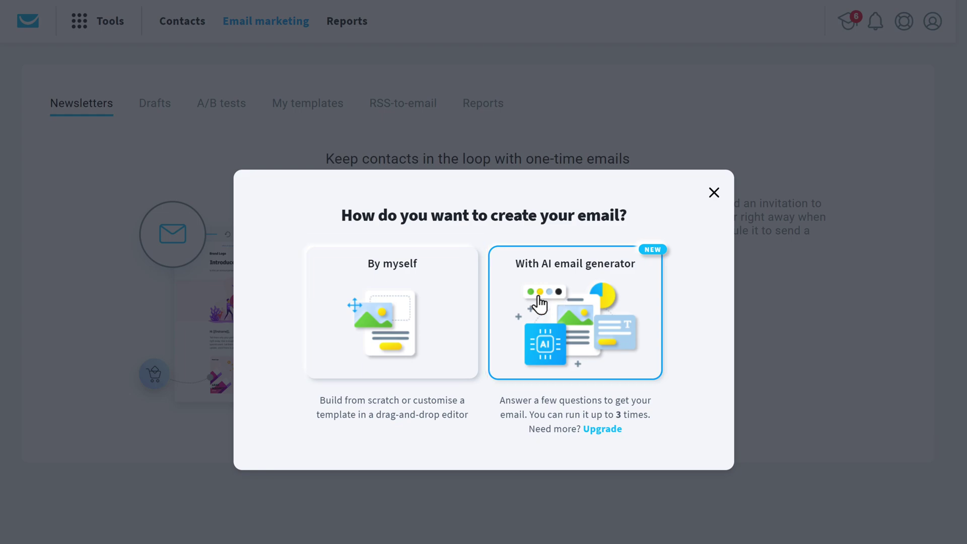
Build the email yourself and name the newsletter 'Secure Shield'
{"action": "left_click", "coordinate": [459, 303]}
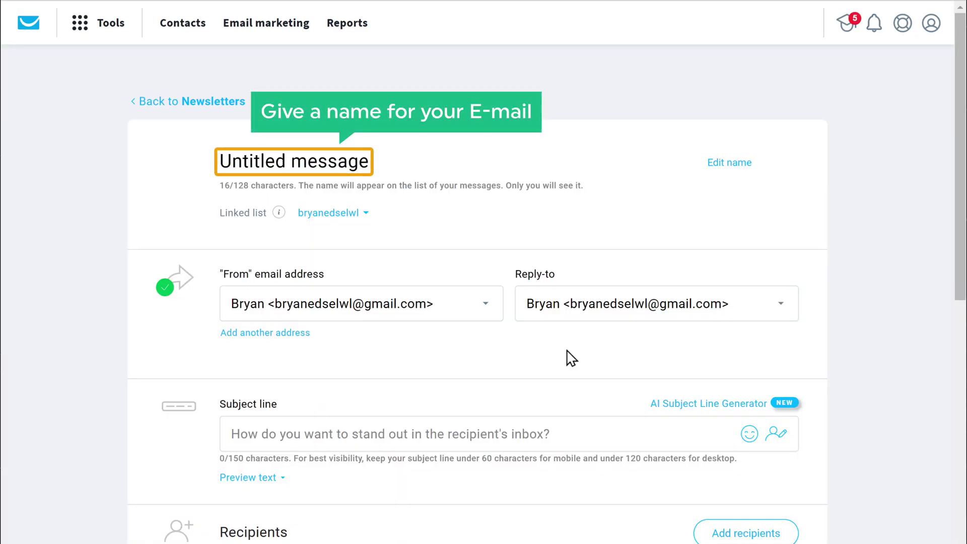
{"action": "left_click_drag", "start_coordinate": [374, 161], "coordinate": [192, 159]}
{"action": "type", "text": "Secure Shield"}
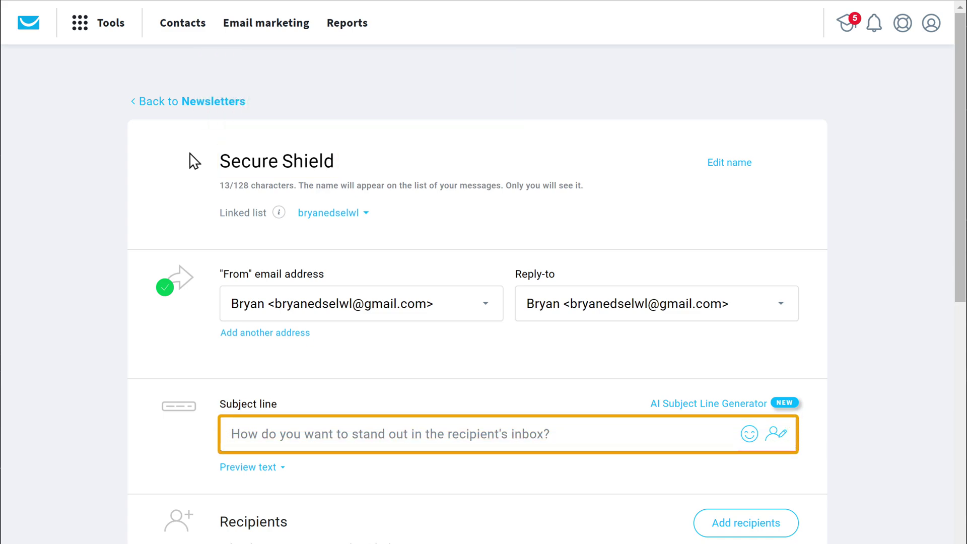
Set the subject line to 'Regarding Security Contracts' and bring up the recipient lists
{"action": "left_click", "coordinate": [301, 434]}
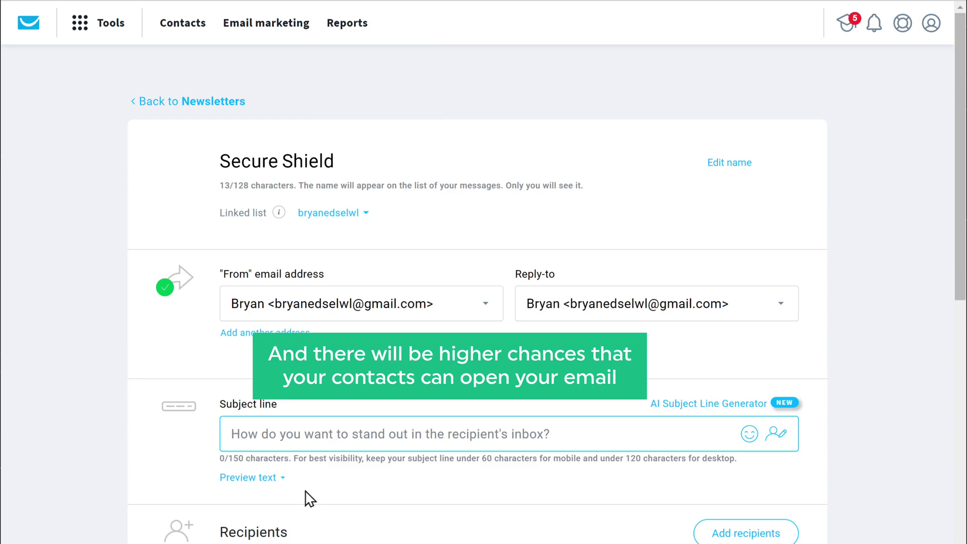
{"action": "type", "text": "Regarding Security Contracts"}
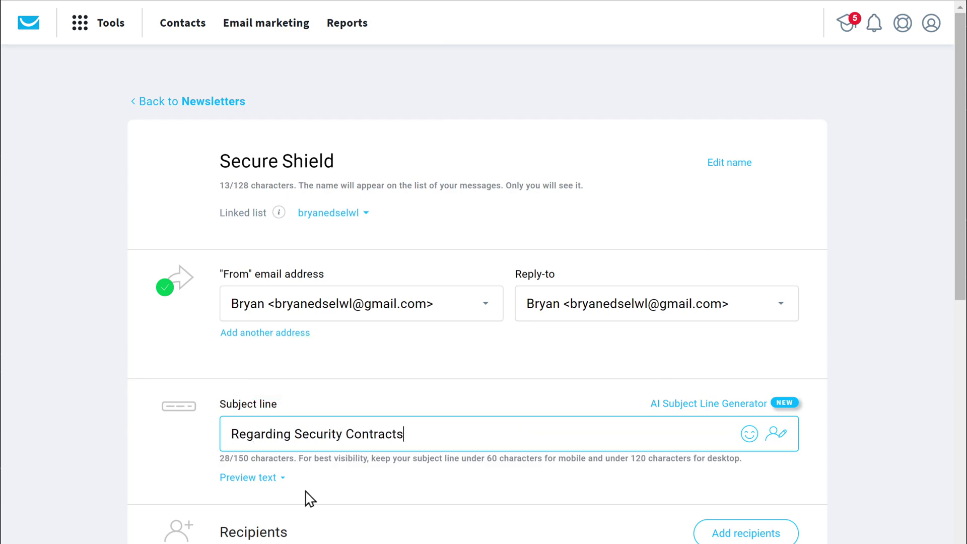
{"action": "scroll", "coordinate": [309, 454], "scroll_direction": "down", "scroll_amount": 2}
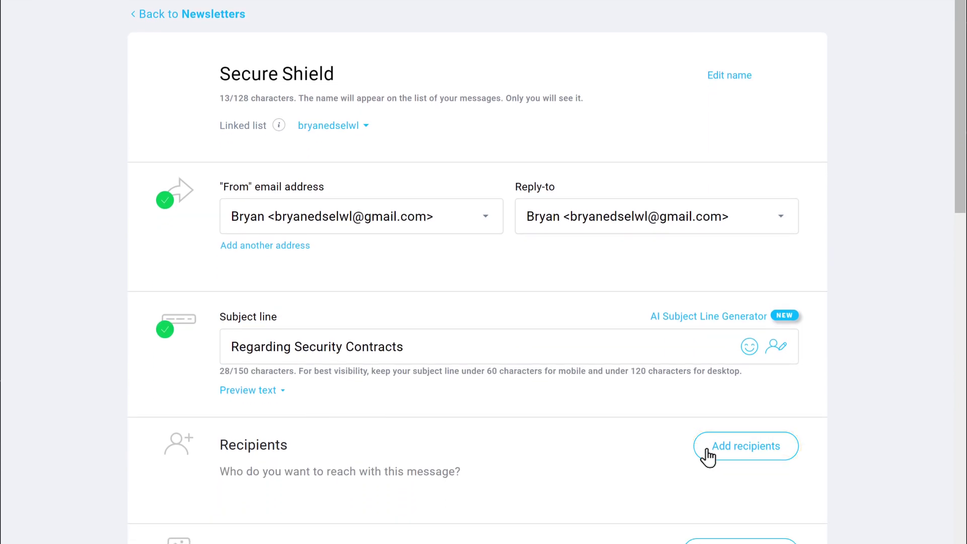
{"action": "left_click", "coordinate": [748, 456]}
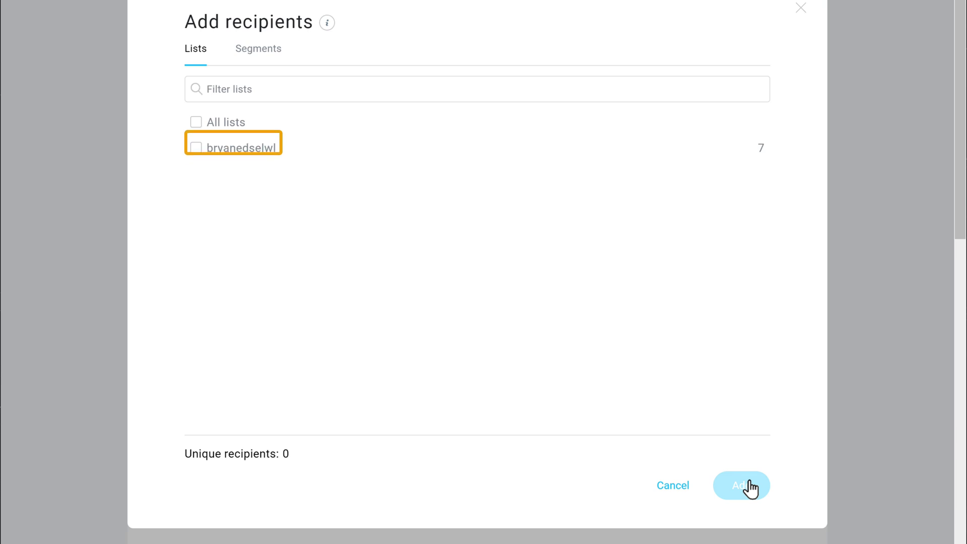
Add the bryanedselwl list's 7 contacts as the newsletter's recipients
{"action": "left_click", "coordinate": [195, 149]}
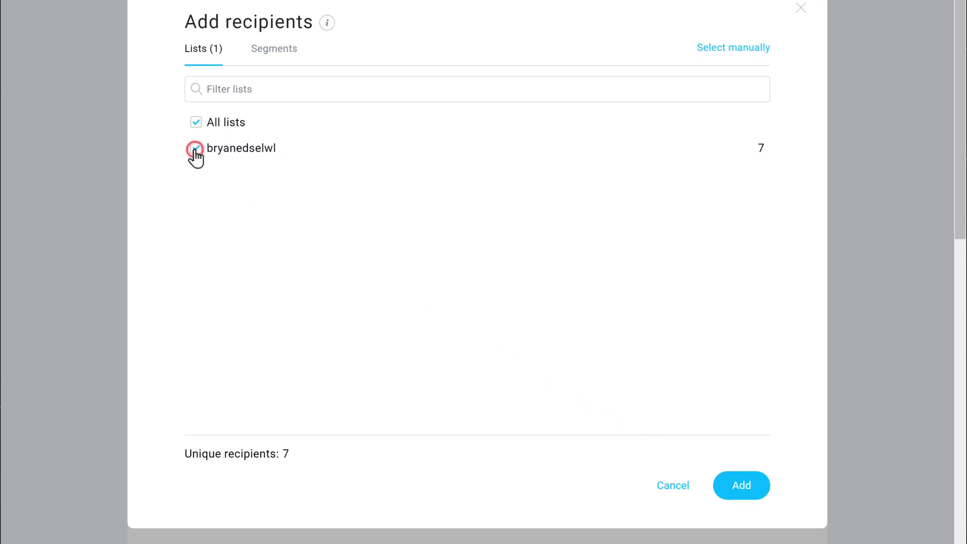
{"action": "left_click", "coordinate": [740, 492]}
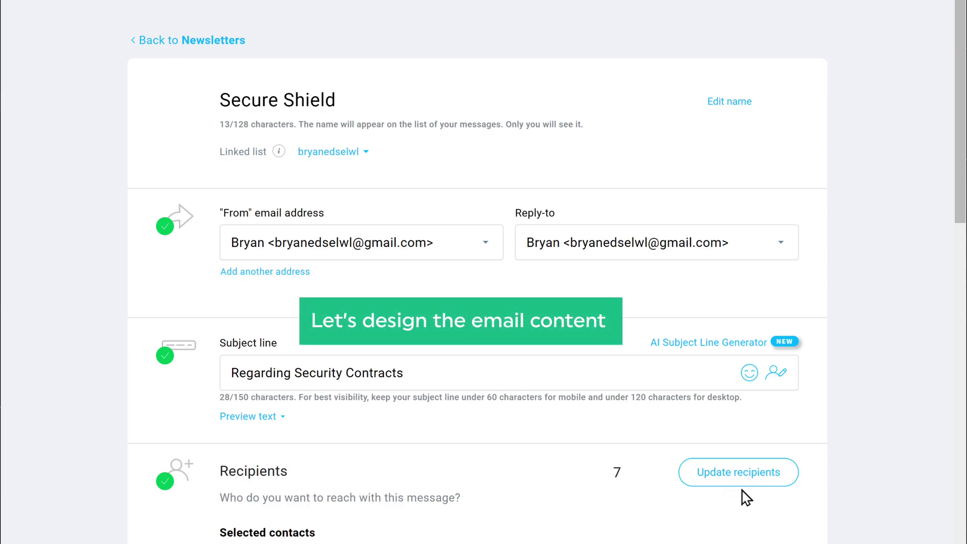
{"action": "scroll", "coordinate": [745, 497], "scroll_direction": "down", "scroll_amount": 10}
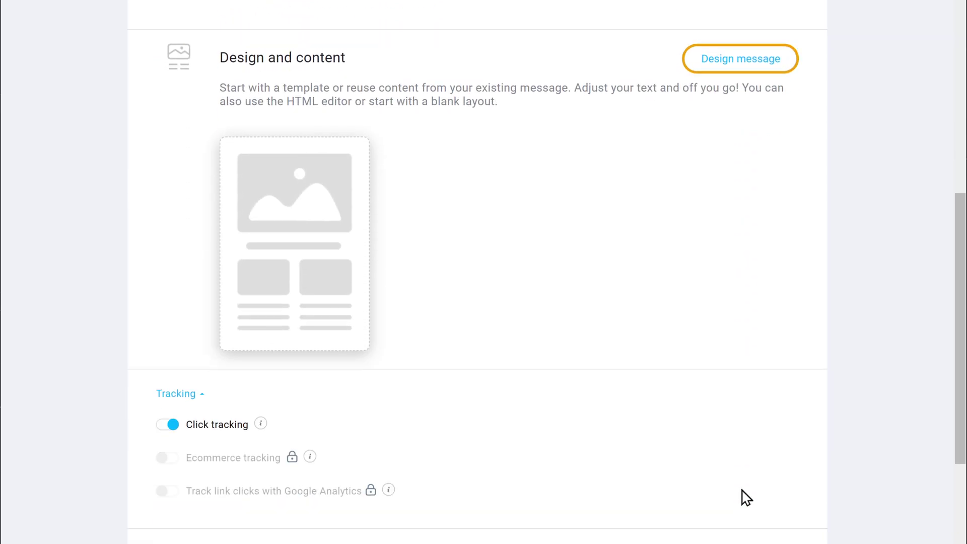
Start designing the message from the Blank template under Blank templates
{"action": "left_click", "coordinate": [736, 63]}
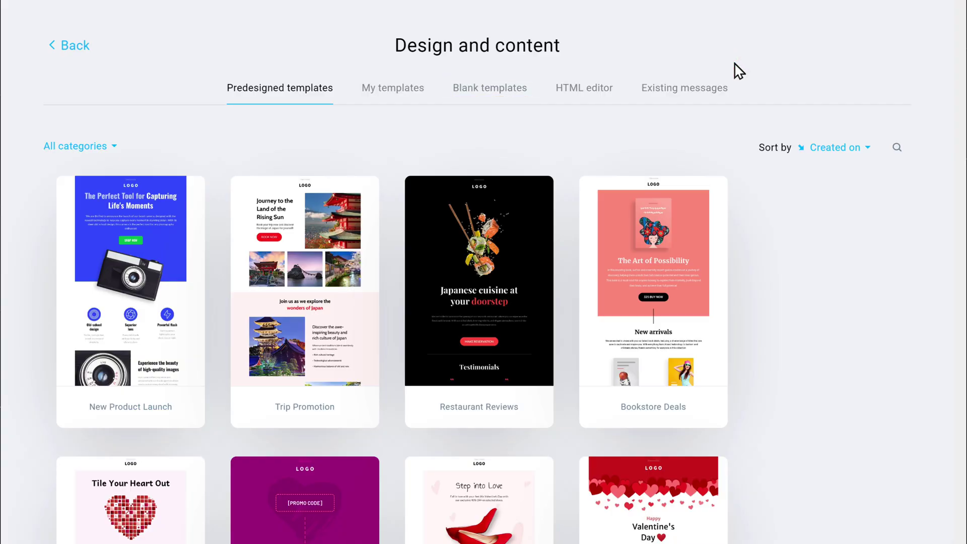
{"action": "left_click", "coordinate": [489, 96]}
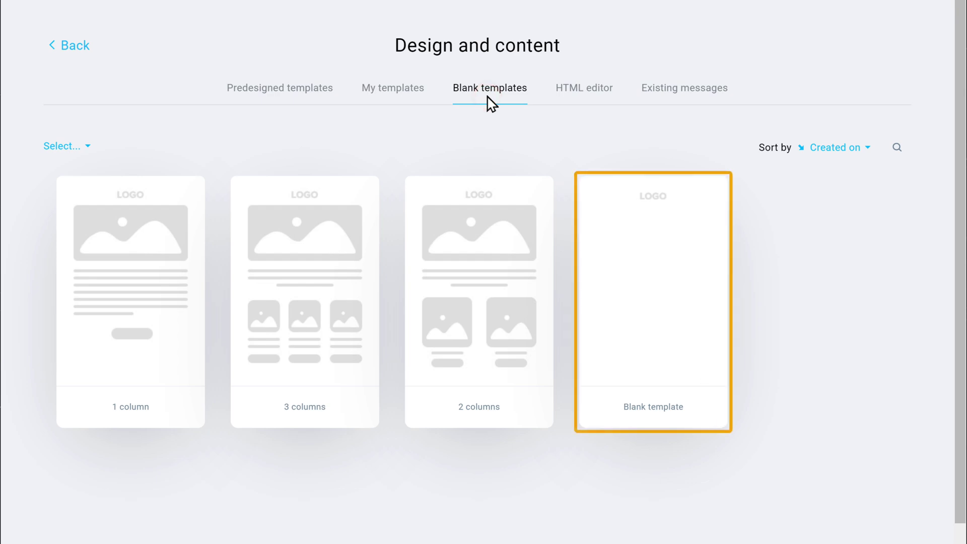
{"action": "left_click", "coordinate": [646, 287]}
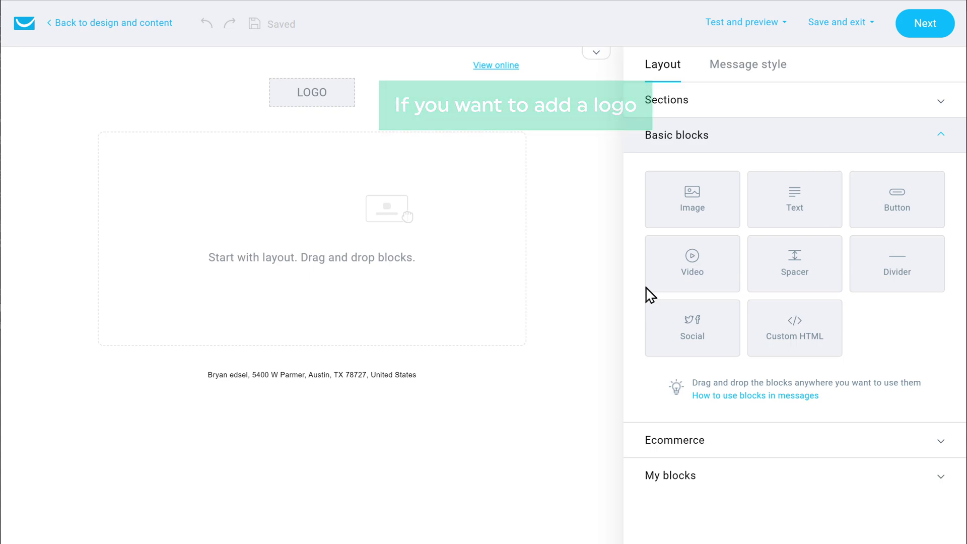
Replace the header logo placeholder with the uploaded SKY TECH LOGO.png image
{"action": "left_click", "coordinate": [313, 98]}
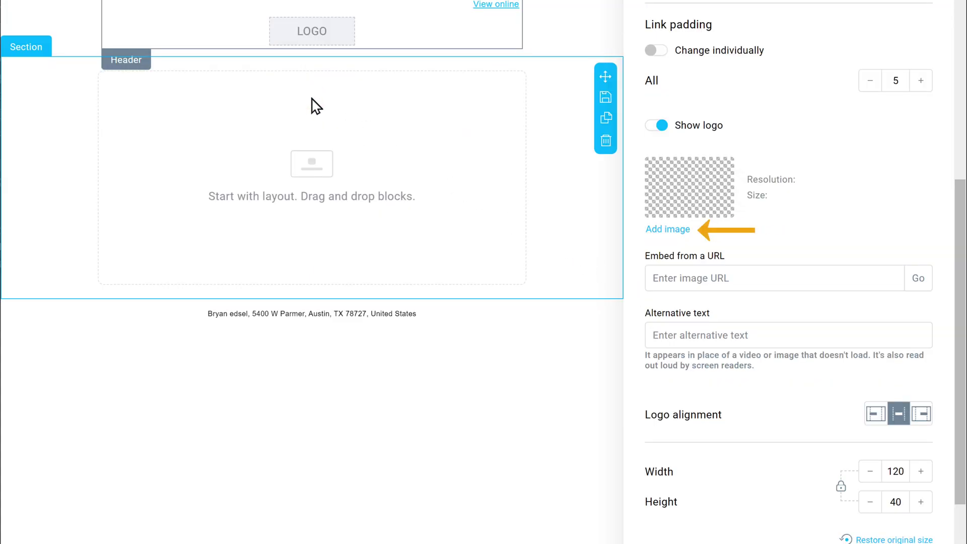
{"action": "left_click", "coordinate": [669, 233]}
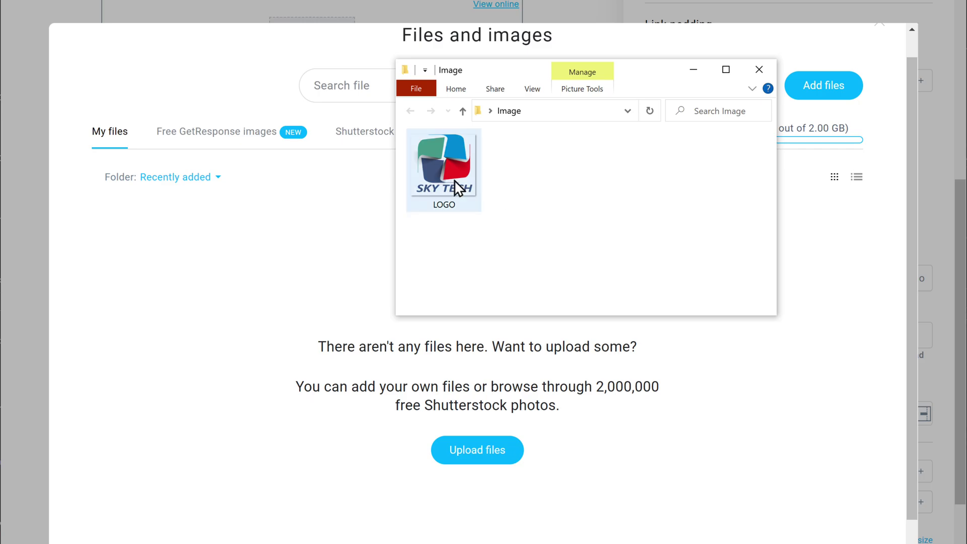
{"action": "left_click_drag", "start_coordinate": [454, 180], "coordinate": [364, 273]}
{"action": "left_click_drag", "start_coordinate": [364, 273], "coordinate": [363, 274]}
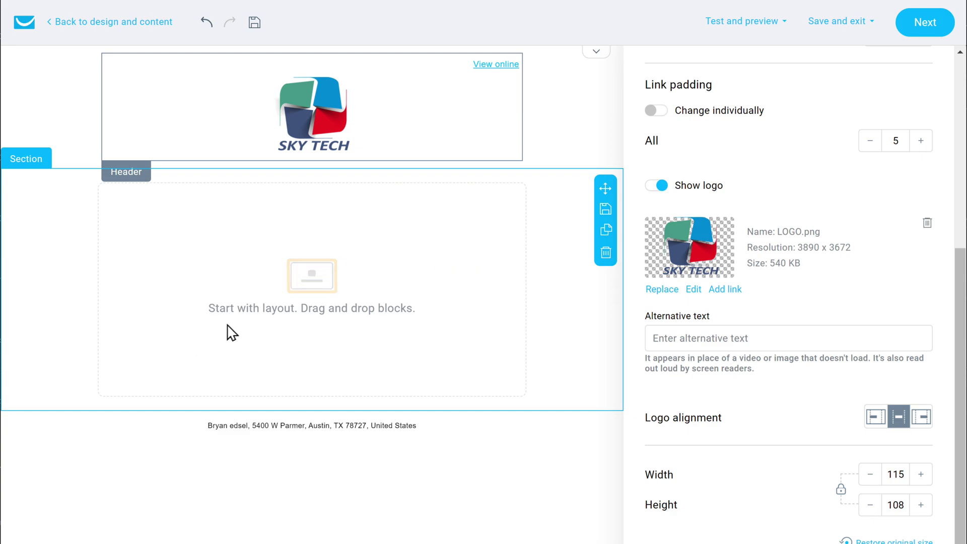
{"action": "left_click", "coordinate": [312, 293]}
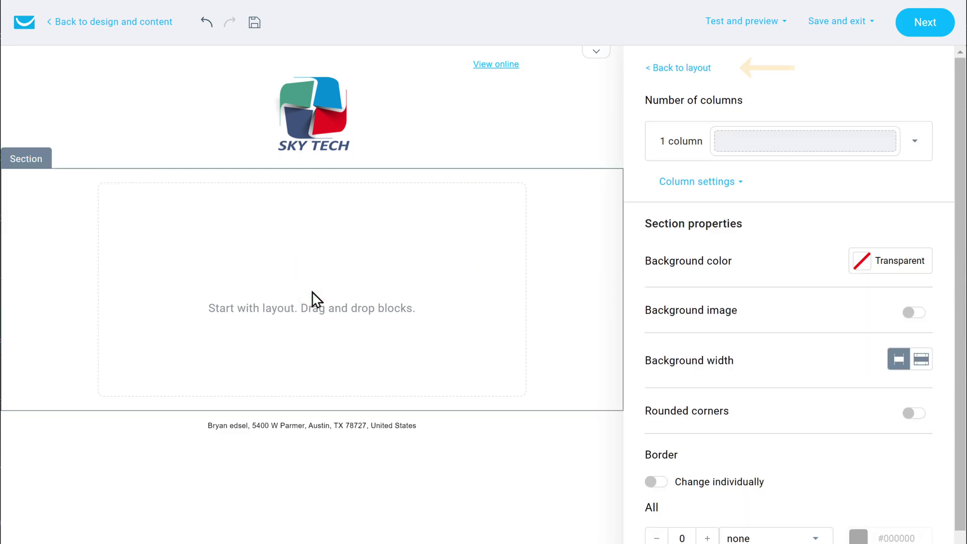
{"action": "left_click", "coordinate": [695, 70]}
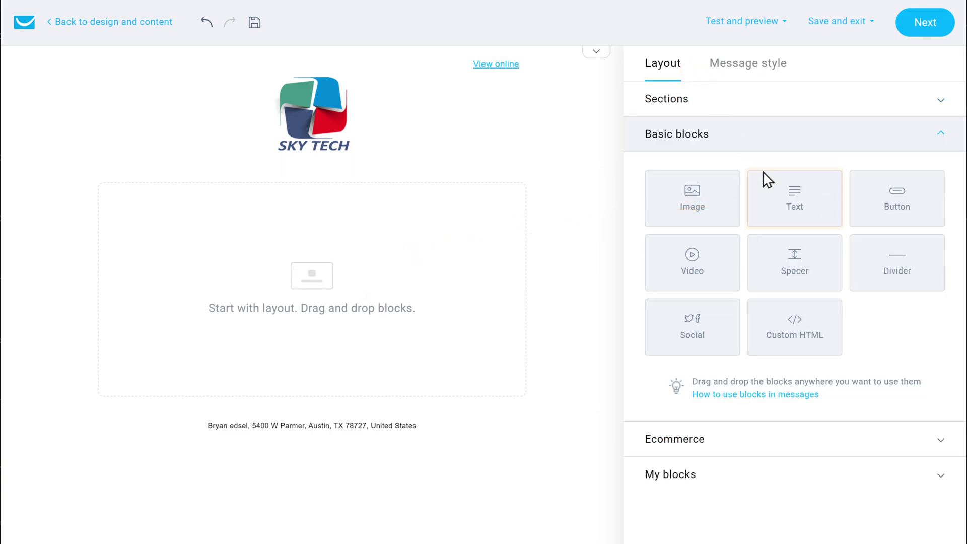
Add a text block greeting 'Hello' with the firstname tag, paste the body, and continue
{"action": "left_click_drag", "start_coordinate": [784, 202], "coordinate": [400, 255]}
{"action": "type", "text": "Hello"}
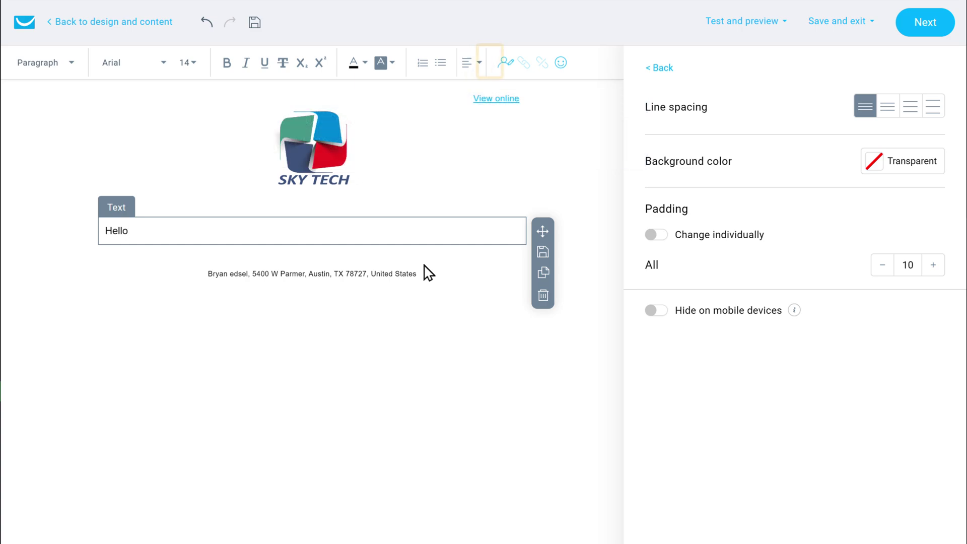
{"action": "left_click", "coordinate": [505, 63]}
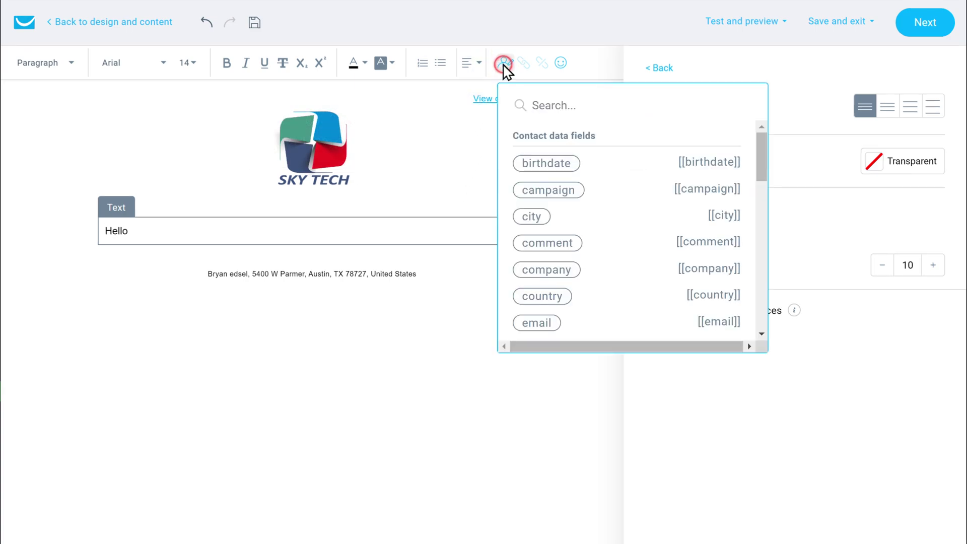
{"action": "left_click_drag", "start_coordinate": [763, 149], "coordinate": [765, 199]}
{"action": "left_click", "coordinate": [631, 197]}
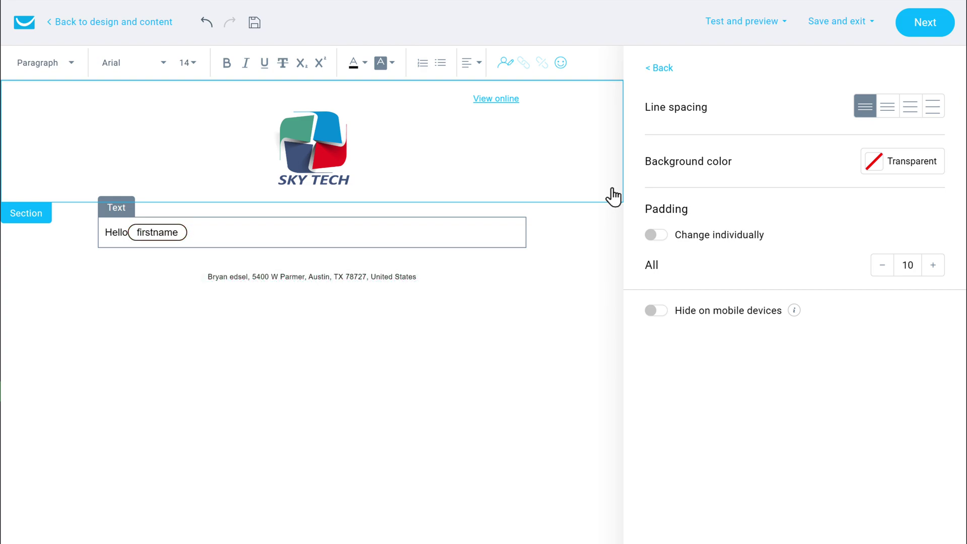
{"action": "key", "text": "ctrl+v"}
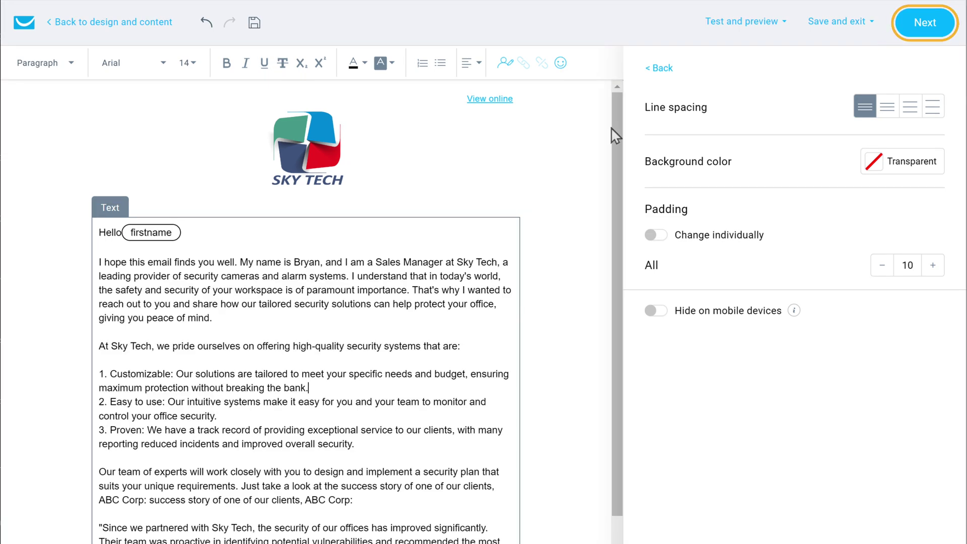
{"action": "left_click", "coordinate": [928, 31]}
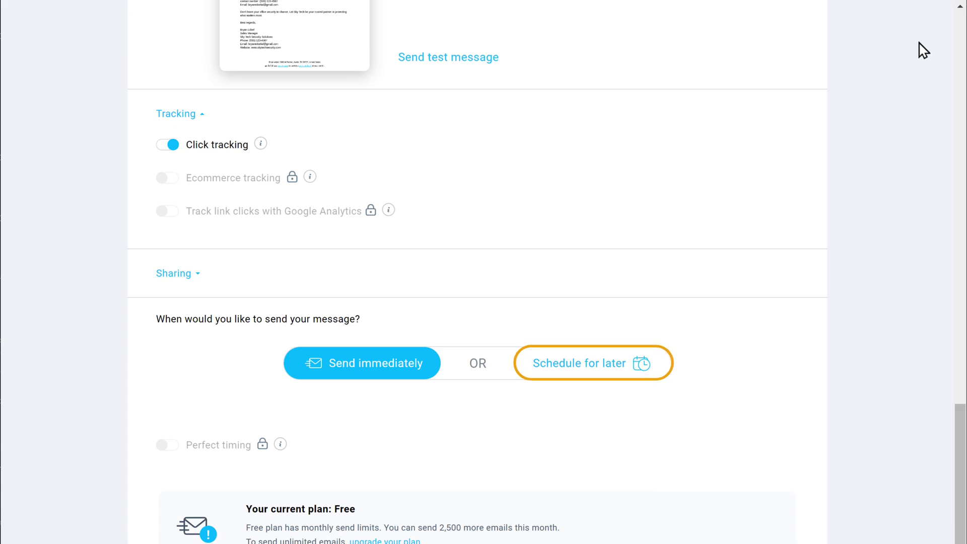
Schedule the newsletter for April 25 and open the received email in Gmail
{"action": "left_click", "coordinate": [586, 368]}
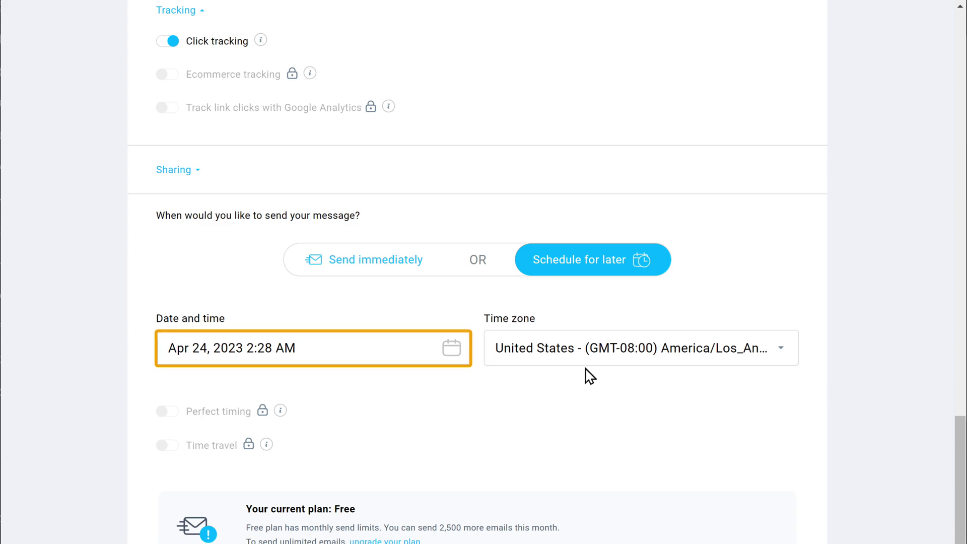
{"action": "left_click", "coordinate": [456, 353]}
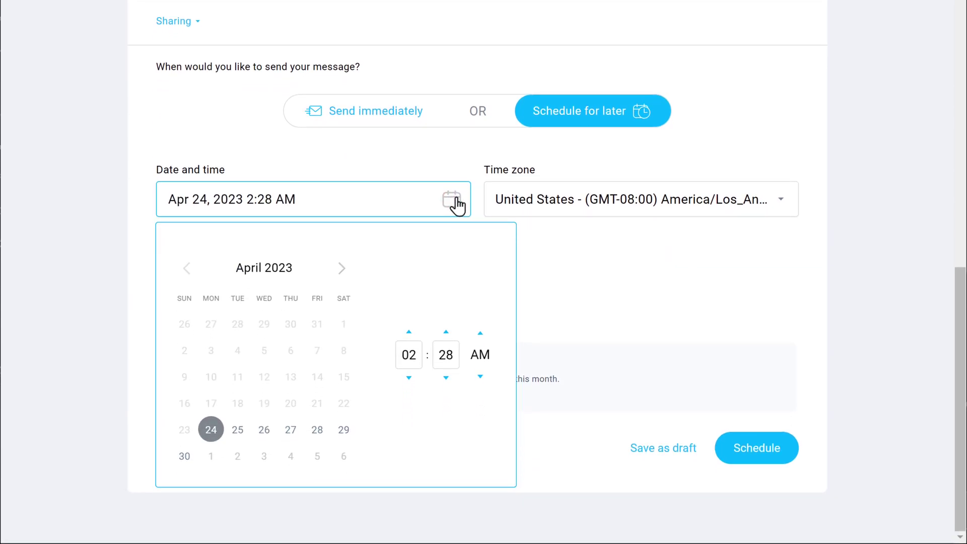
{"action": "left_click", "coordinate": [233, 431]}
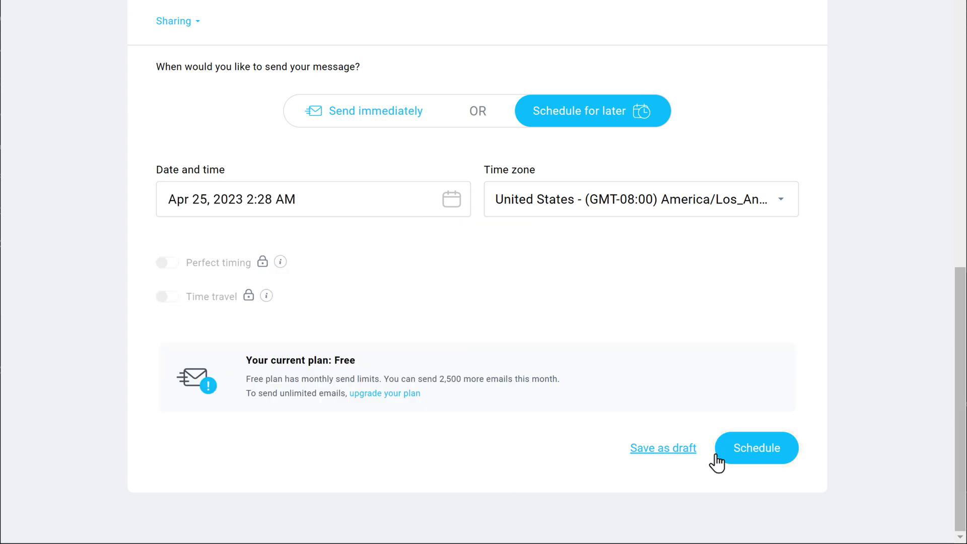
{"action": "left_click", "coordinate": [756, 457]}
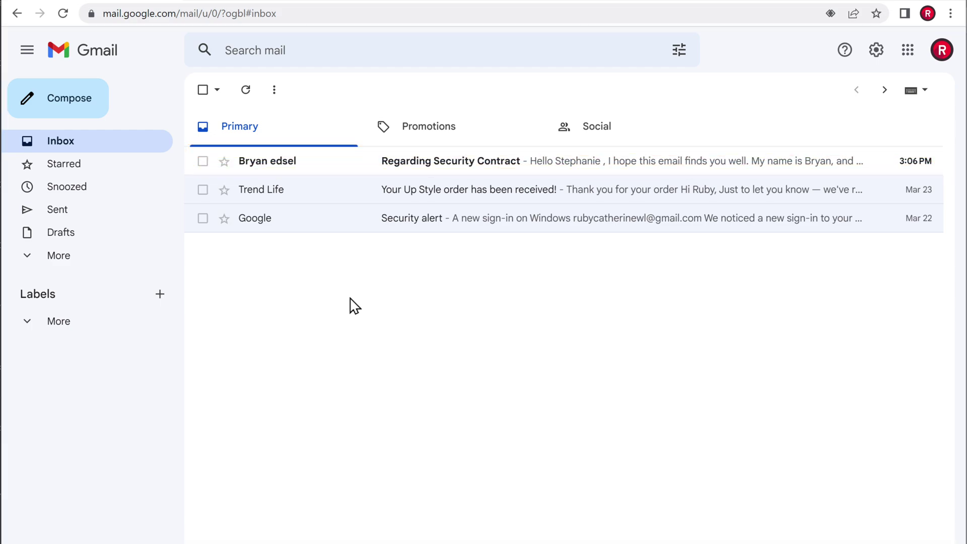
{"action": "left_click", "coordinate": [408, 166]}
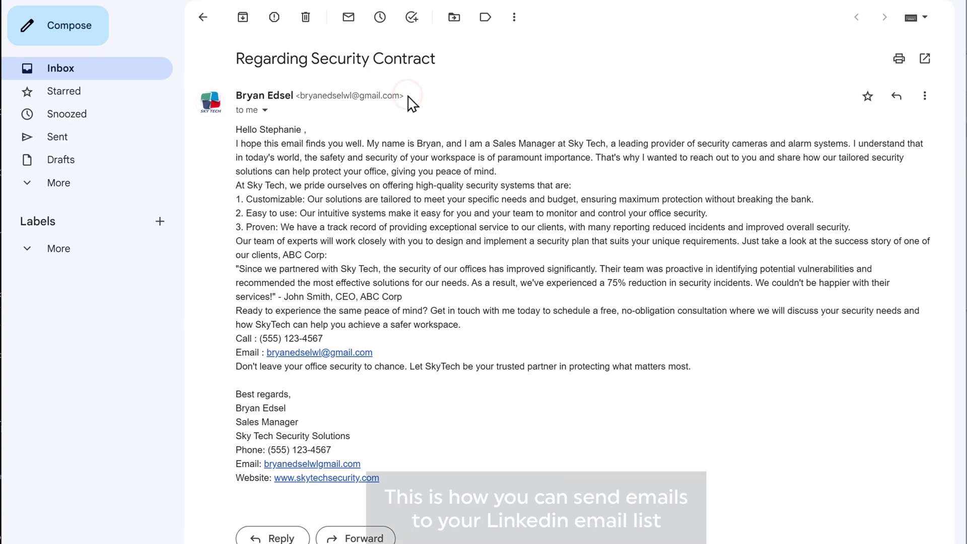